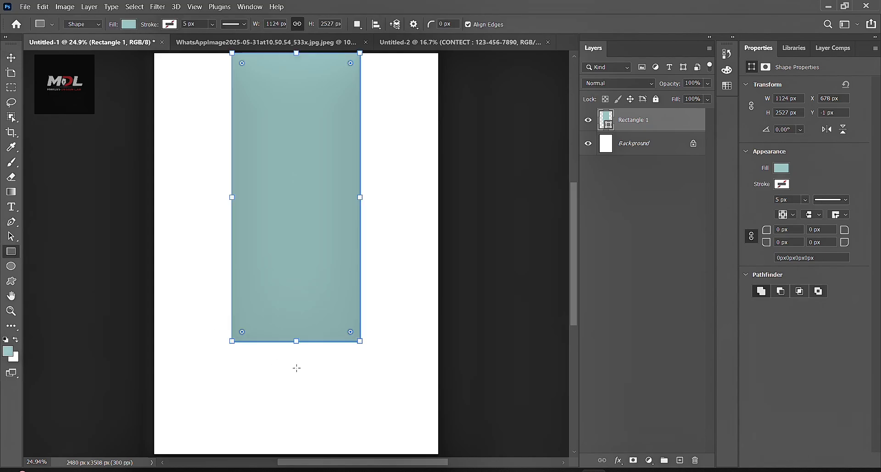
- Draw a second teal rectangle from the first one's lower edge to the page bottom, matched to its 1124 px width
key("Escape")
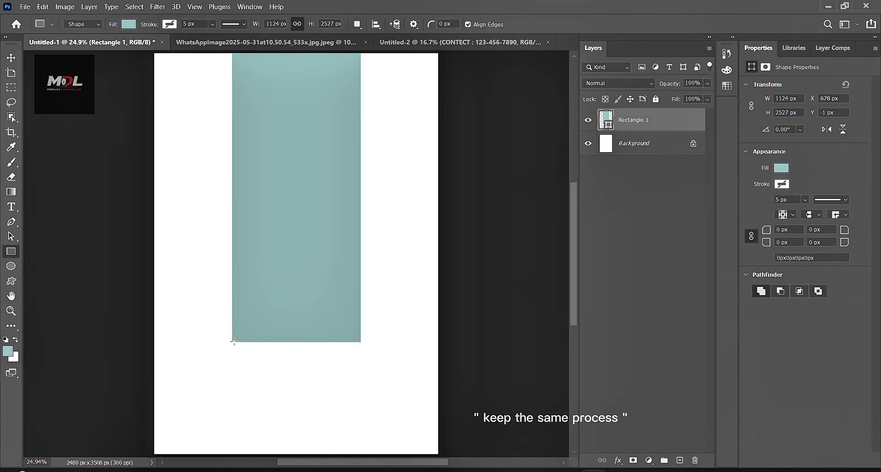
left_click_drag(234, 342, 364, 456)
left_click_drag(365, 401, 360, 399)
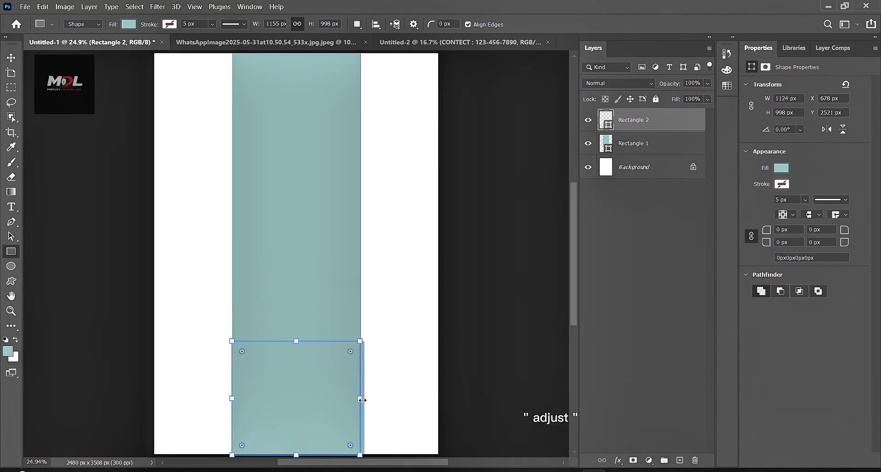
left_click_drag(233, 400, 233, 399)
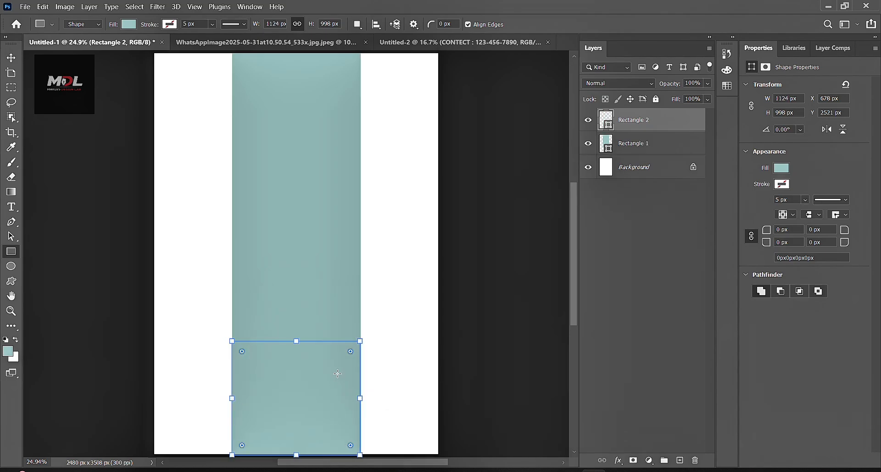
- Convert the lower teal rectangle to a smart object
right_click(636, 119)
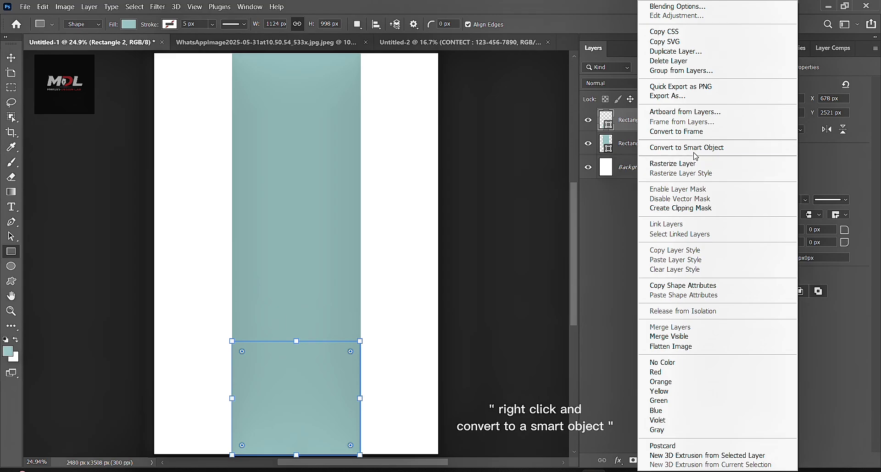
left_click(694, 148)
key("ctrl+t")
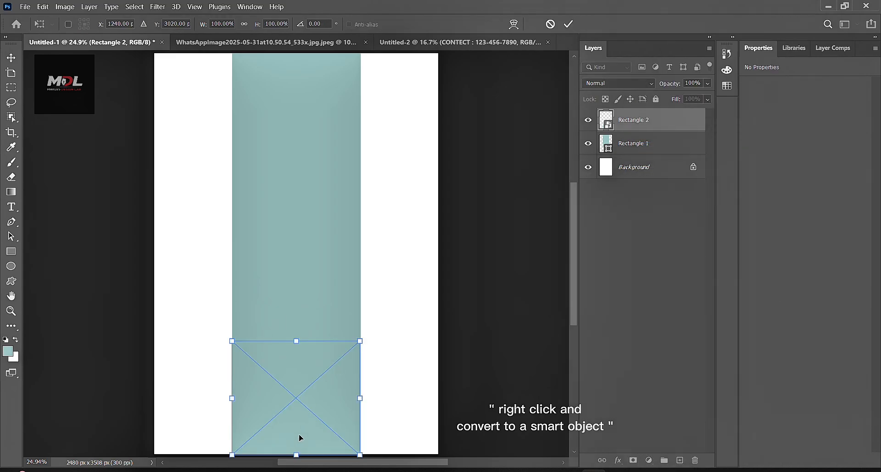
scroll(299, 434, "down", 1)
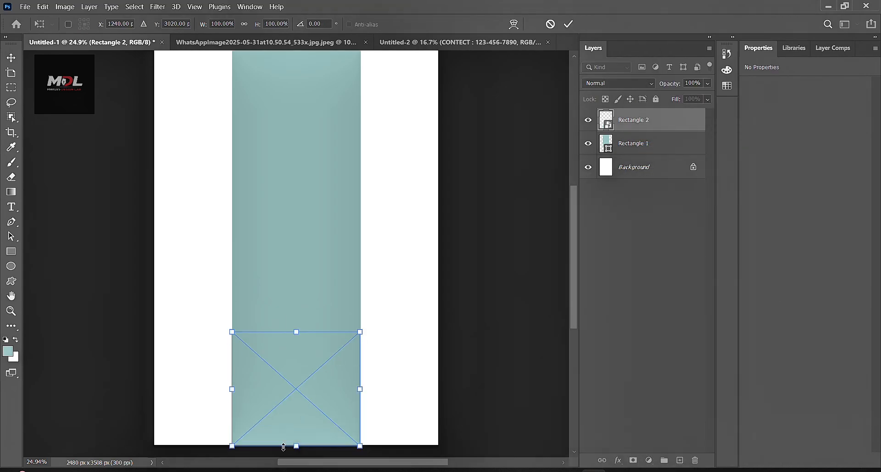
key("Escape")
- Distort the lower rectangle by pulling its two lower corners out to the page's bottom corners, forming a floor
key("ctrl+t")
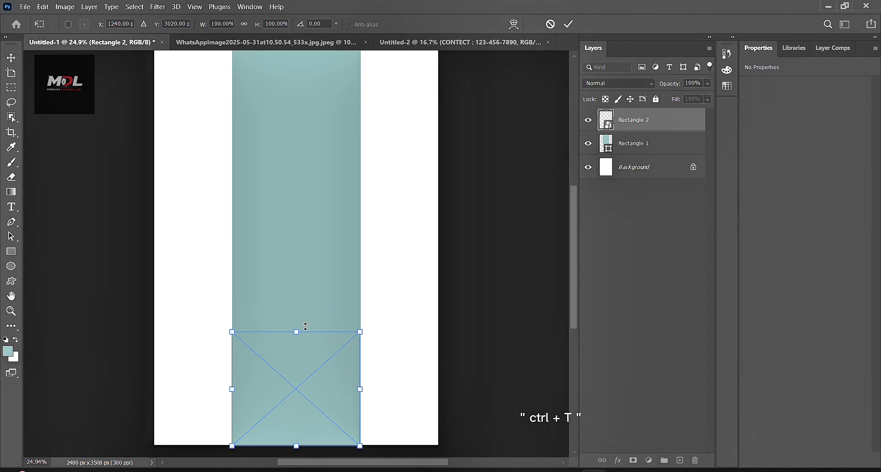
right_click(306, 353)
left_click(321, 191)
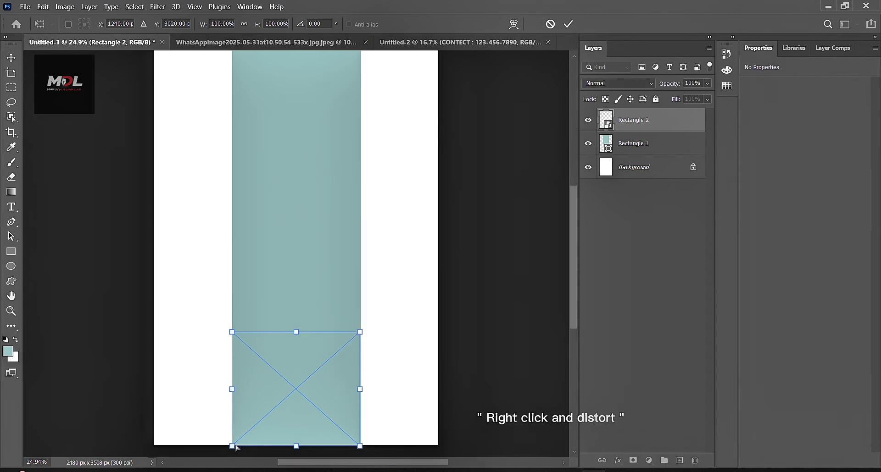
left_click_drag(232, 447, 154, 444)
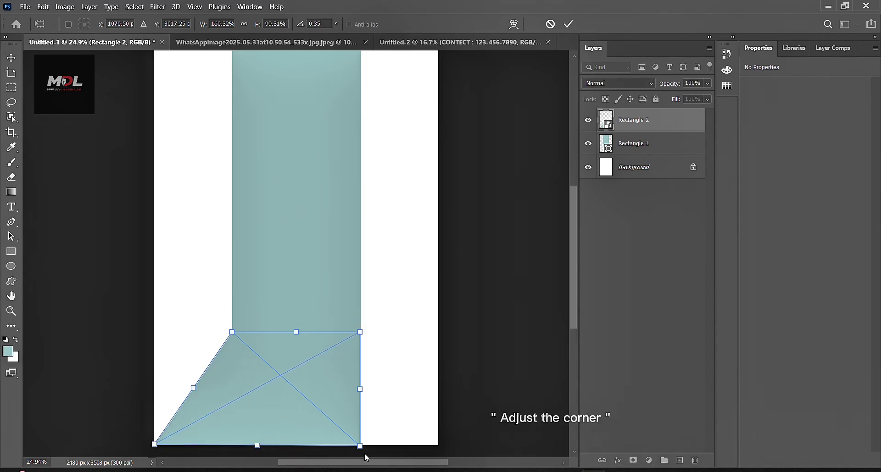
left_click_drag(360, 445, 437, 444)
key("Return")
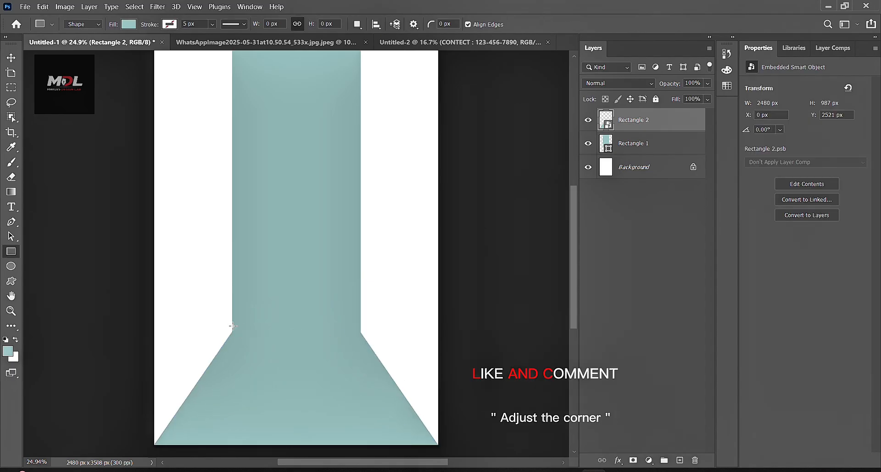
- Copy the cut-out chair layer from the chair photo document into the poster document Untitled-1
left_click(266, 42)
key("v")
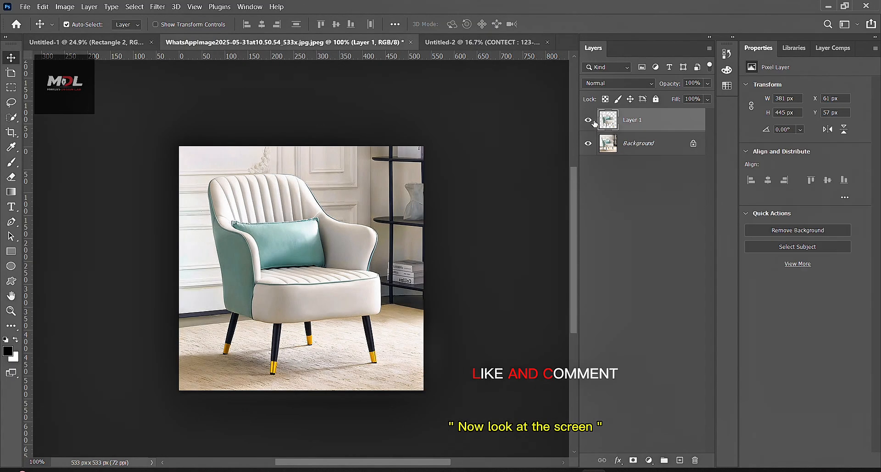
left_click(607, 145)
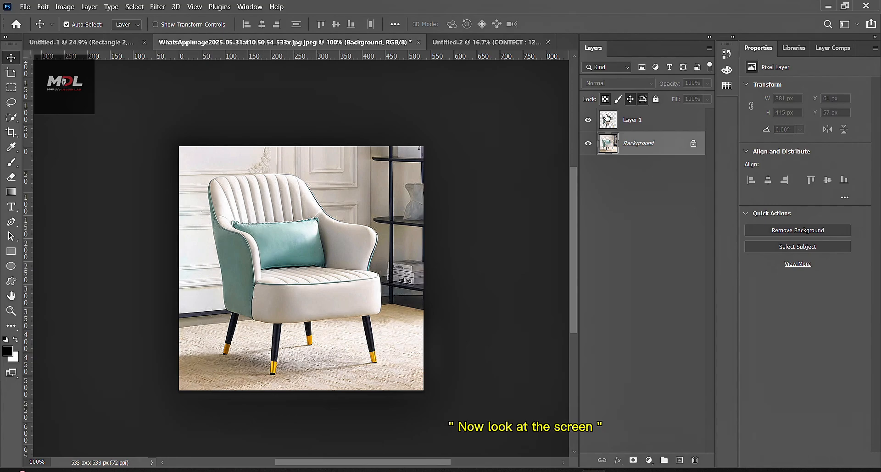
left_click(607, 119)
left_click_drag(305, 277, 403, 428)
- Enlarge the chair to about 390% and centre it over the teal band with its legs on the floor shape
key("ctrl+t")
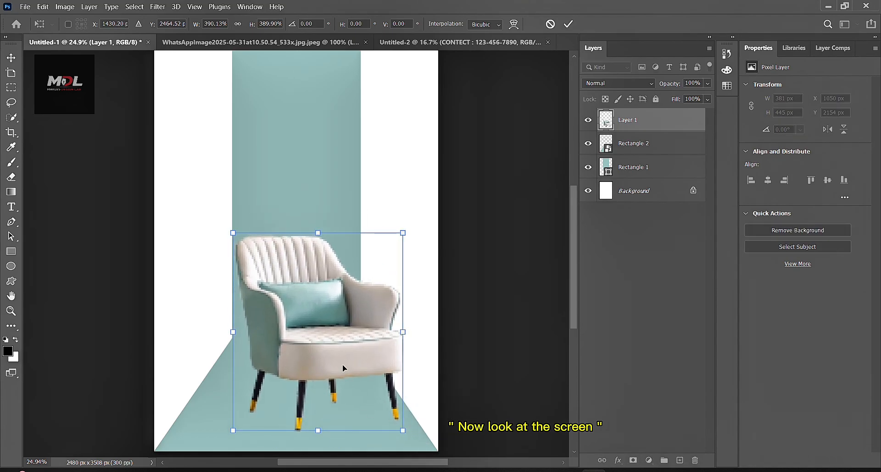
left_click_drag(342, 364, 319, 347)
key("Return")
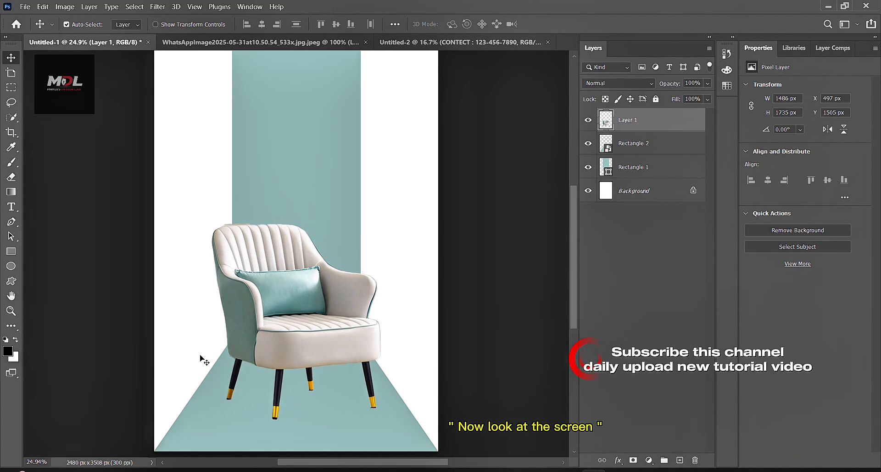
- Add a new layer beneath the chair and paint a thin black shadow at each of its four feet with a 700 px brush
left_click(679, 460)
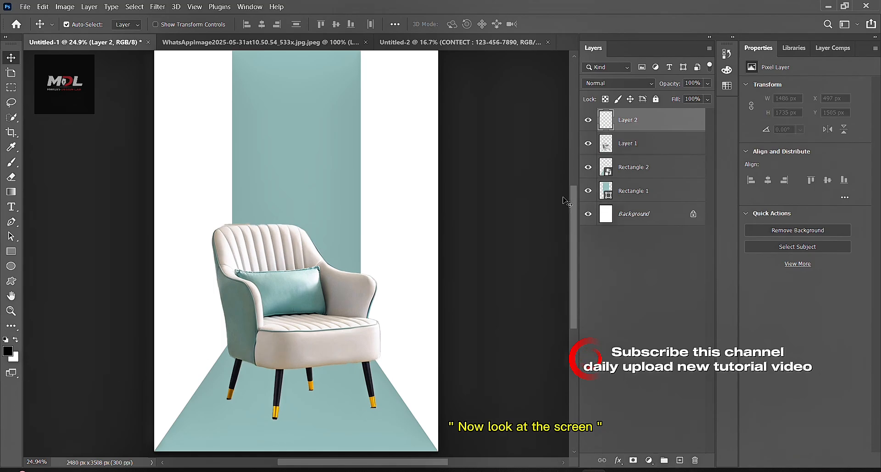
left_click_drag(665, 122, 661, 150)
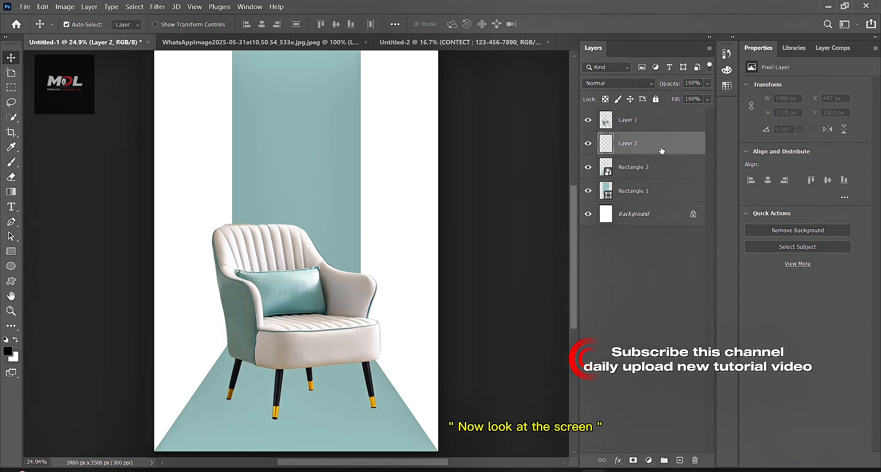
left_click(11, 161)
left_click(84, 24)
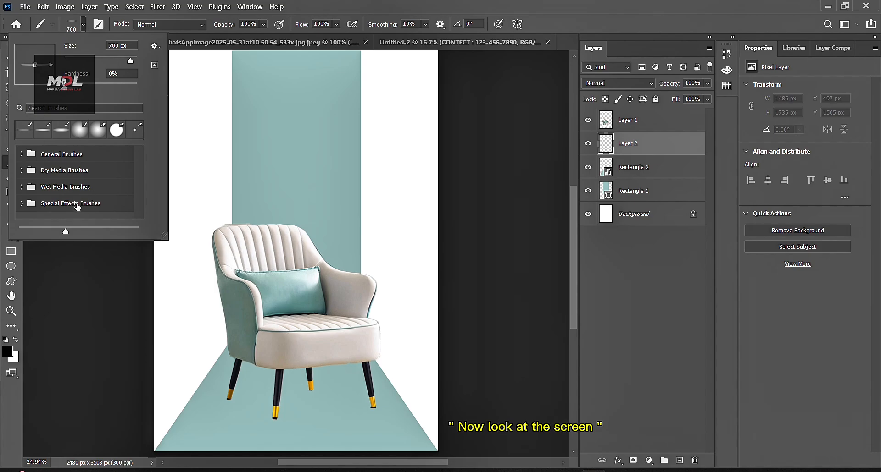
left_click(87, 26)
left_click(208, 398)
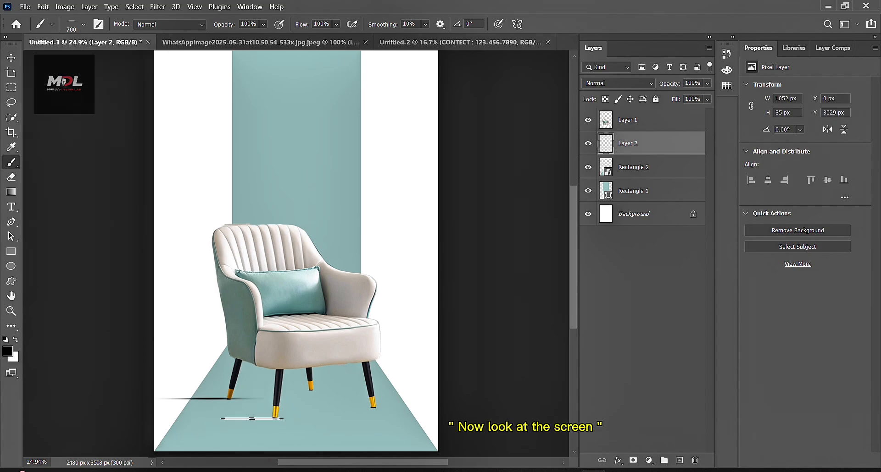
left_click(258, 419)
left_click(296, 390)
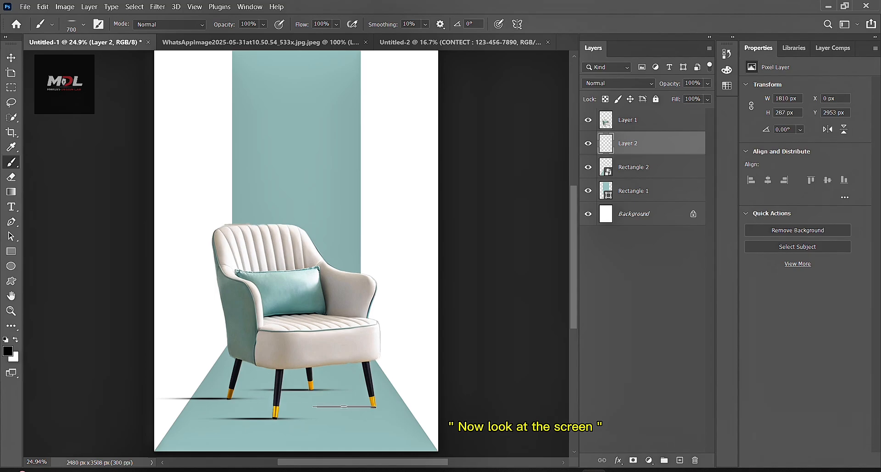
left_click(344, 407)
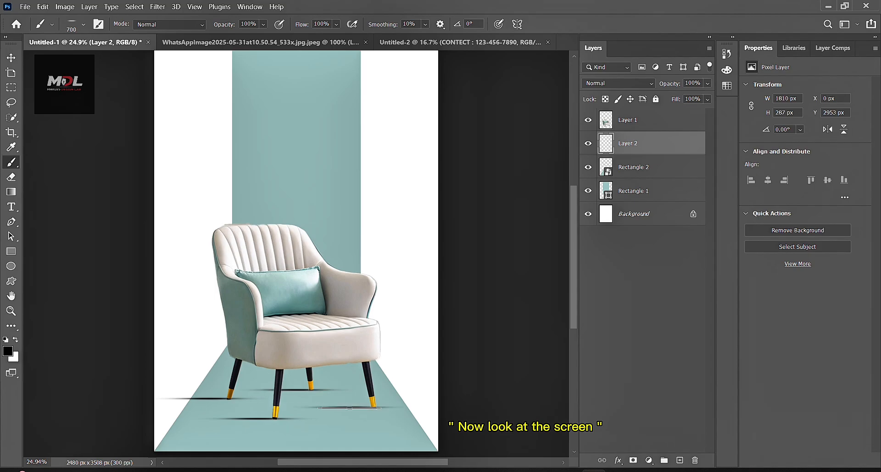
- Lower the shadow layer's opacity to 41% and add a layer mask to it
left_click(707, 82)
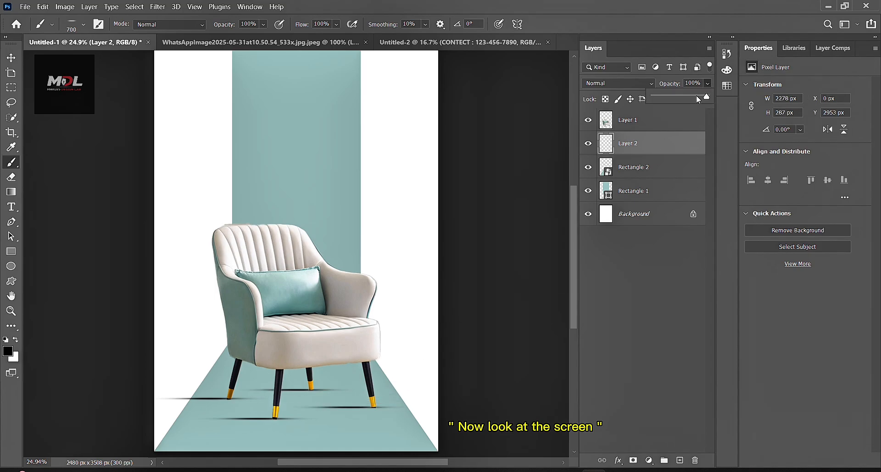
left_click_drag(695, 95, 689, 97)
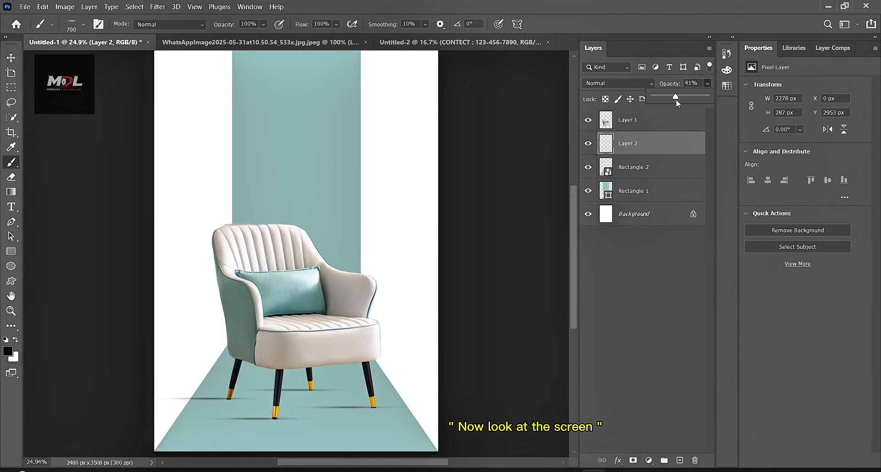
left_click(633, 461)
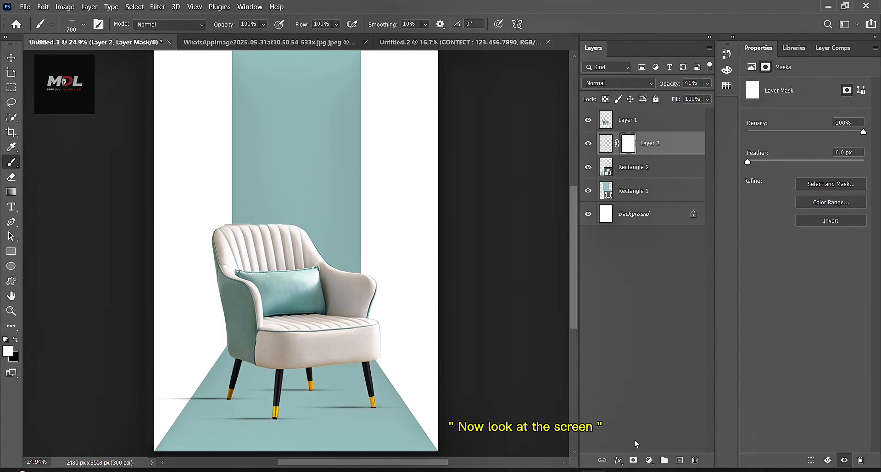
- Erase the excess shadow around the chair legs on the layer mask, reducing the soft eraser from 900 px to 175 px
key("e")
mouse_move(373, 365)
left_mouse_down()
mouse_move(452, 384)
mouse_move(436, 400)
left_mouse_up()
key("bracketleft")
key("bracketleft")
key("bracketleft")
key("bracketleft")
key("bracketleft")
key("bracketleft")
key("bracketleft")
key("bracketleft")
key("bracketleft")
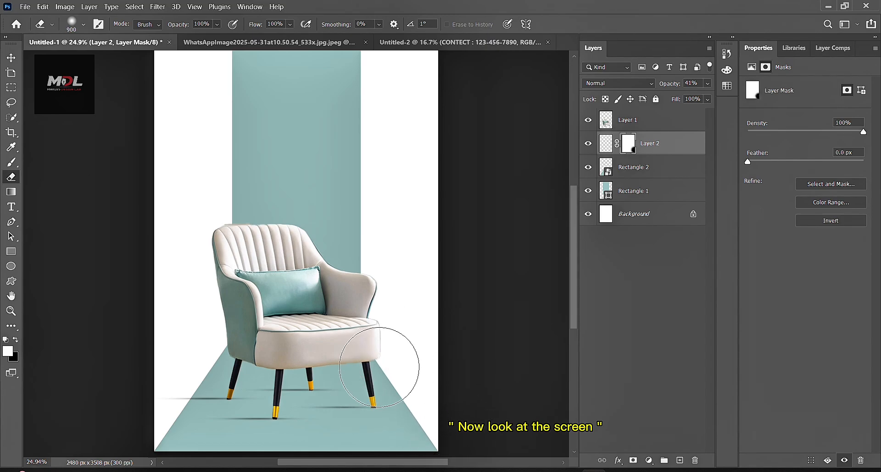
key("bracketleft")
key("bracketleft")
key("bracketleft")
- Copy the four heading text layers "haver of", "&", "STYLE" and "COMFORT" from Untitled-2 into the poster document
left_click(457, 42)
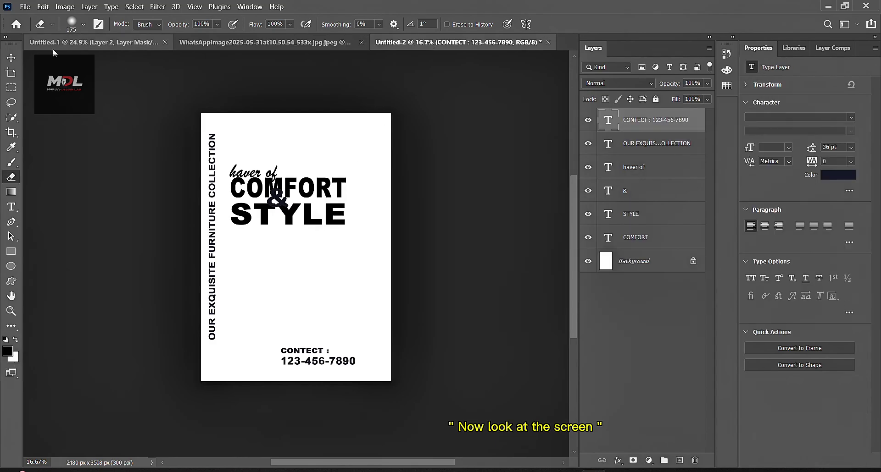
left_click(11, 57)
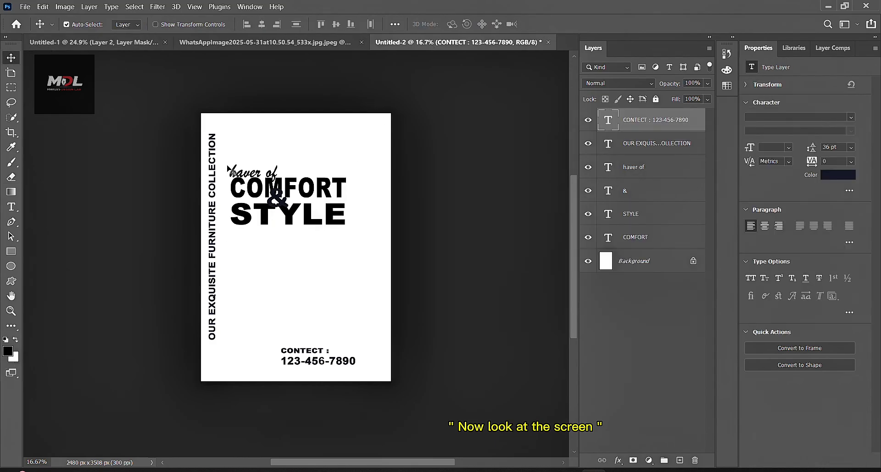
left_click_drag(227, 165, 363, 246)
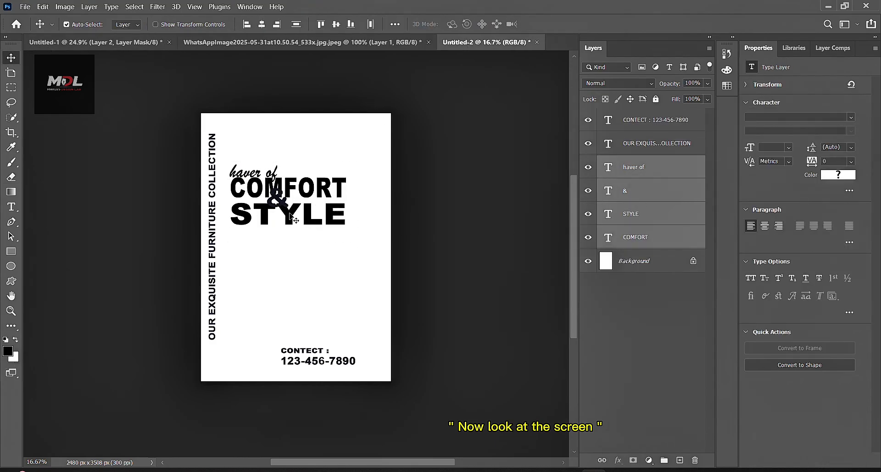
left_click_drag(290, 215, 295, 147)
- Scale the heading text down to fit within the teal band's width, centred above the chair
key("ctrl+t")
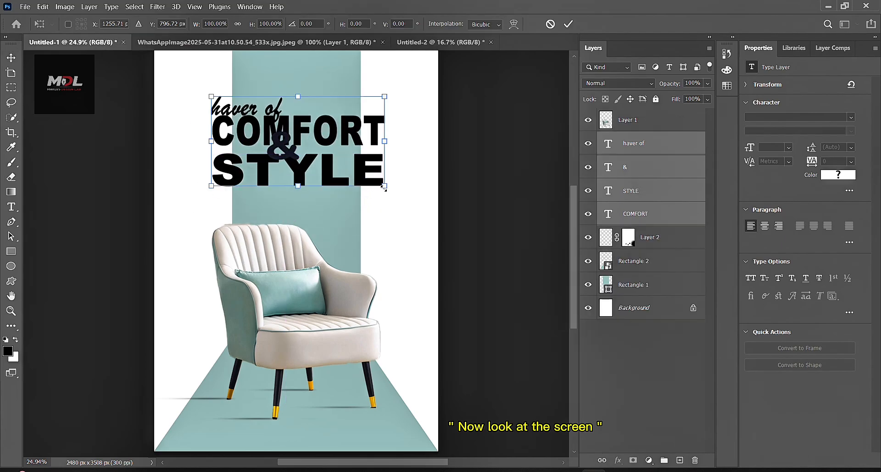
left_click_drag(384, 186, 318, 158)
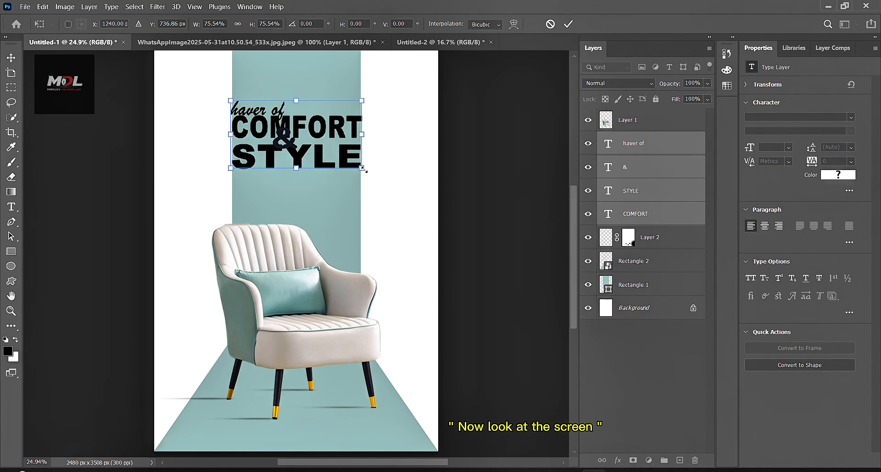
left_click_drag(364, 170, 321, 160)
key("Return")
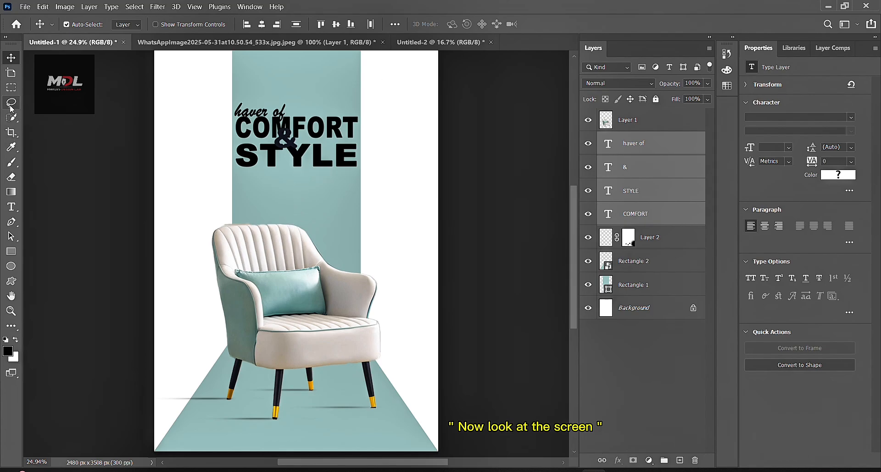
- Recolor the word STYLE to an off-white sampled from the chair's backrest
left_click(11, 207)
left_click(311, 169)
key("ctrl+a")
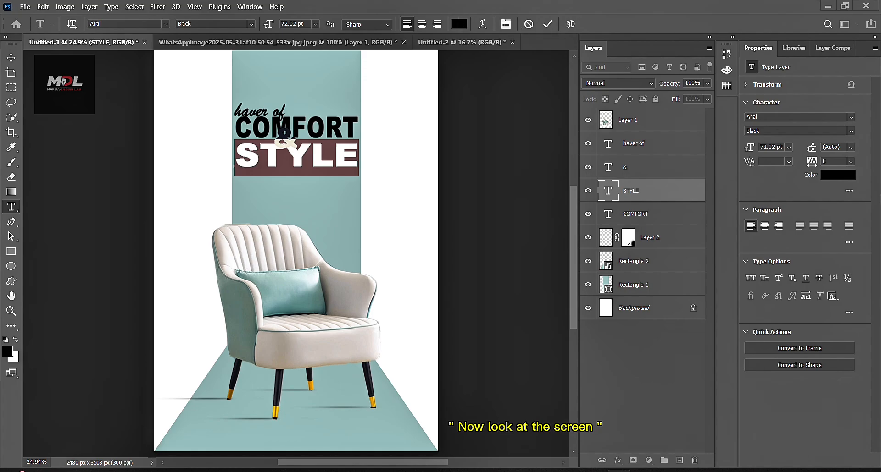
left_click(837, 176)
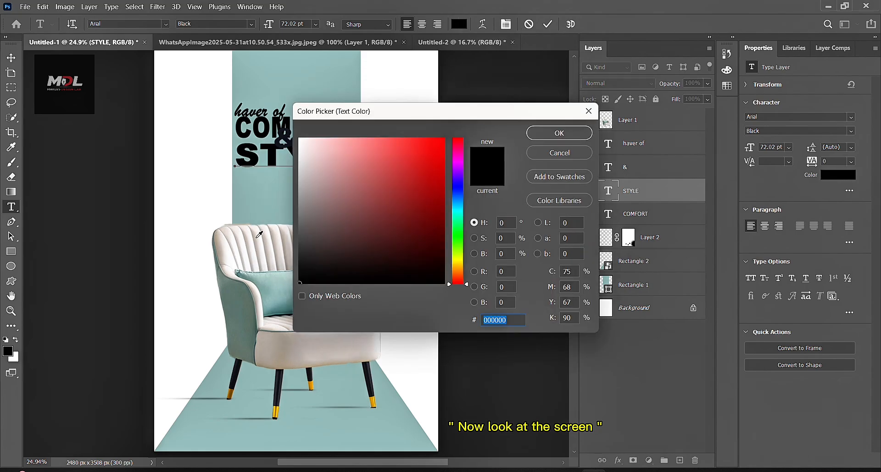
left_click(257, 237)
left_click(538, 131)
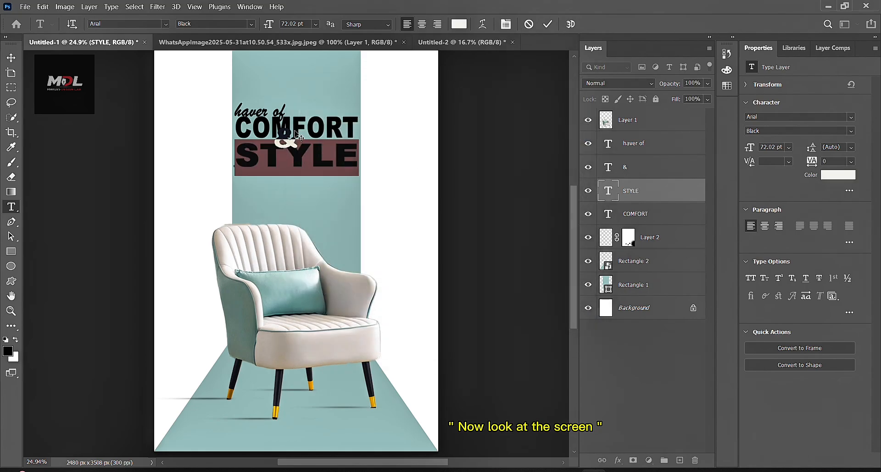
key("Right")
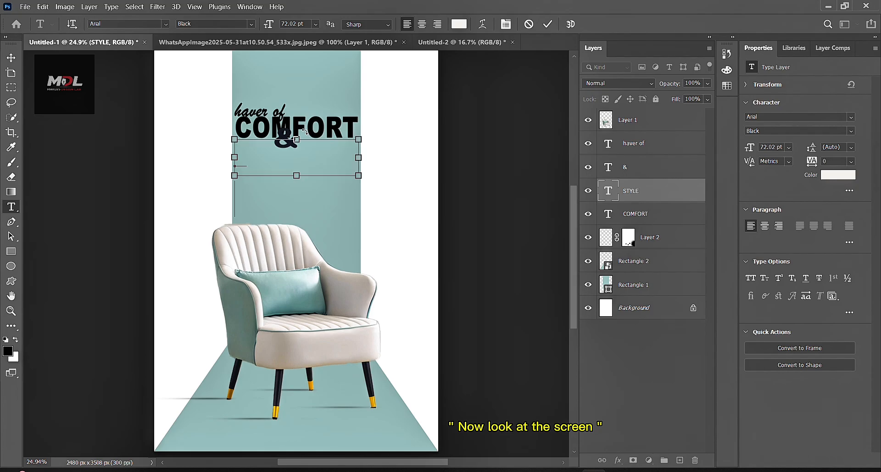
key("ctrl+a")
key("Right")
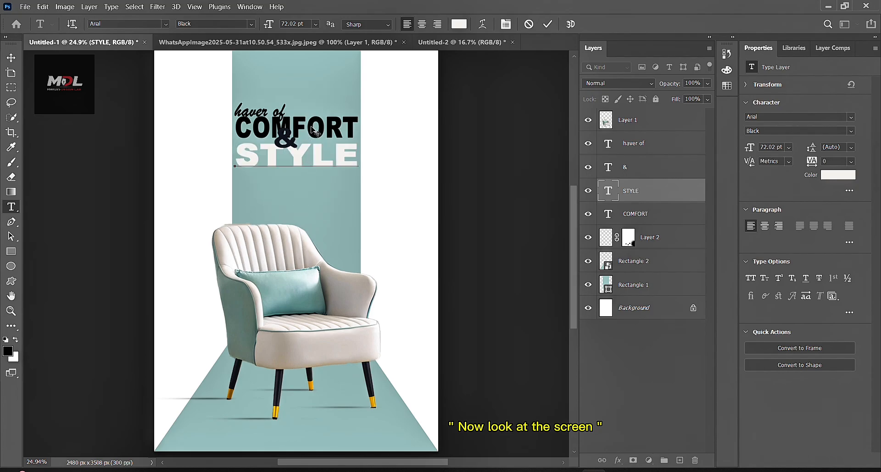
- Recolor the word COMFORT to the off-white of the chair's backrest (e7e3dd)
left_click(307, 127)
key("ctrl+a")
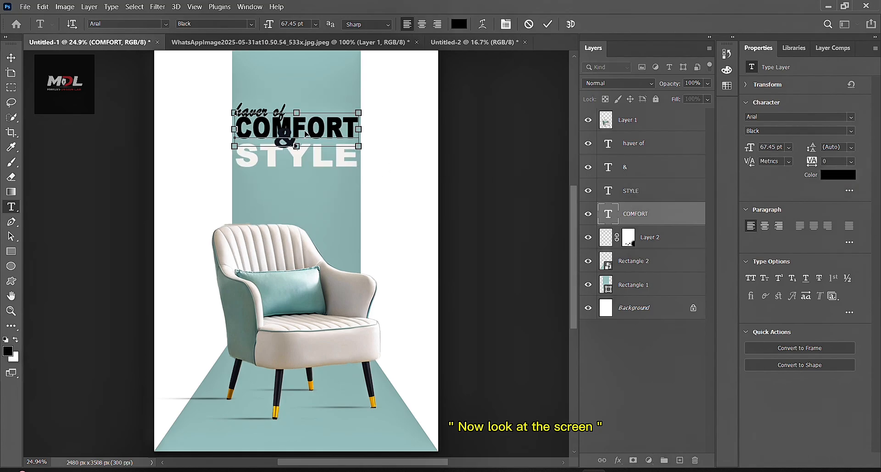
left_click(829, 174)
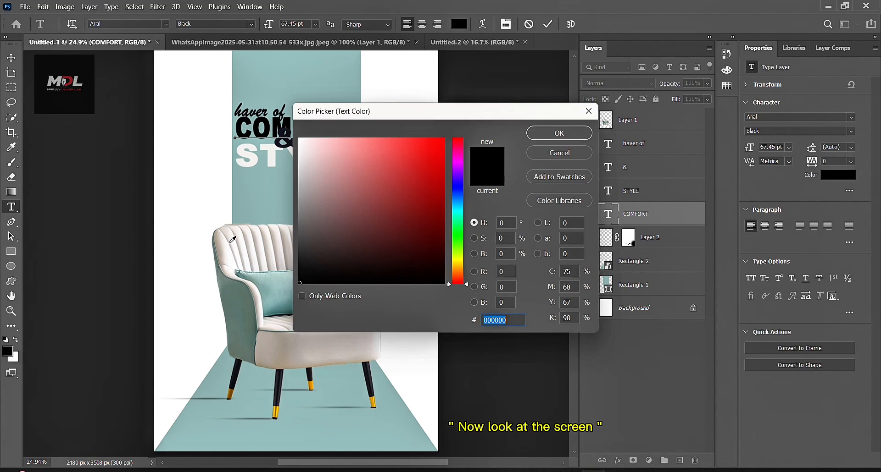
type("e7e3dd")
left_click(559, 133)
left_click(304, 133)
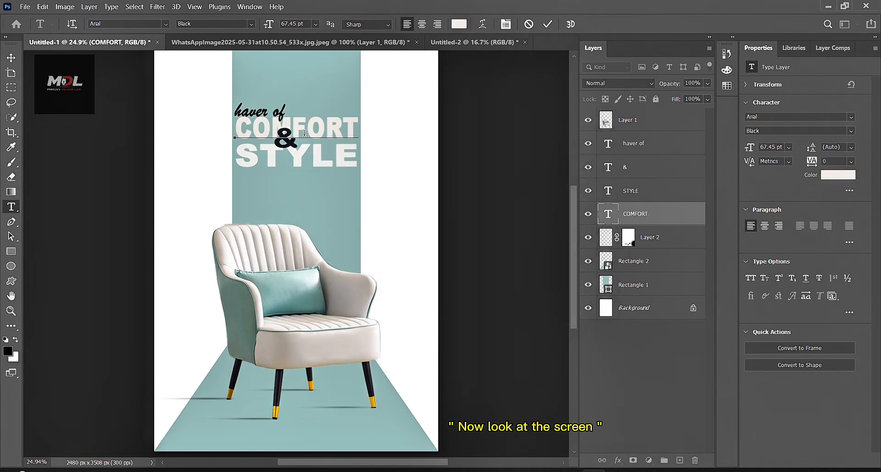
- Recolor the ampersand between COMFORT and STYLE to the golden yellow f8c204
left_click(636, 171)
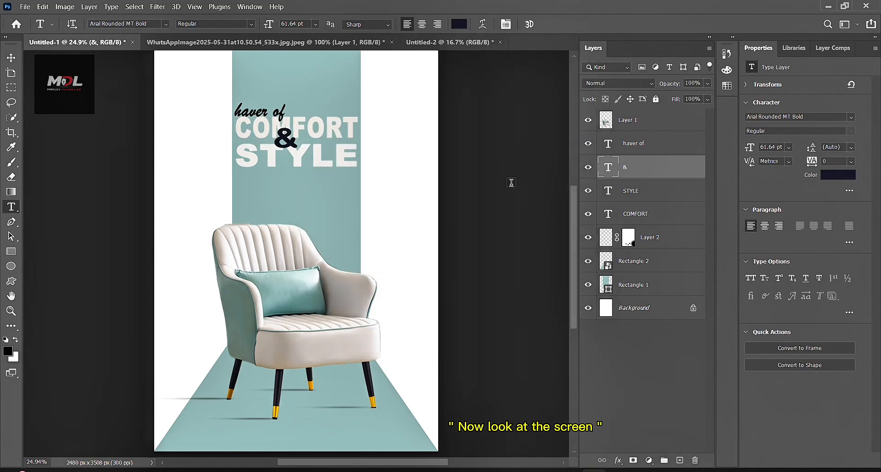
left_click(295, 141)
key("ctrl+a")
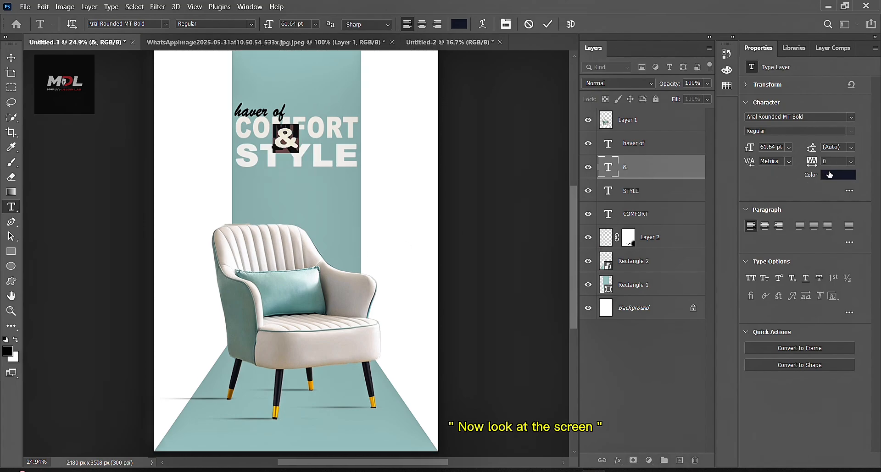
left_click(829, 175)
type("f8c204")
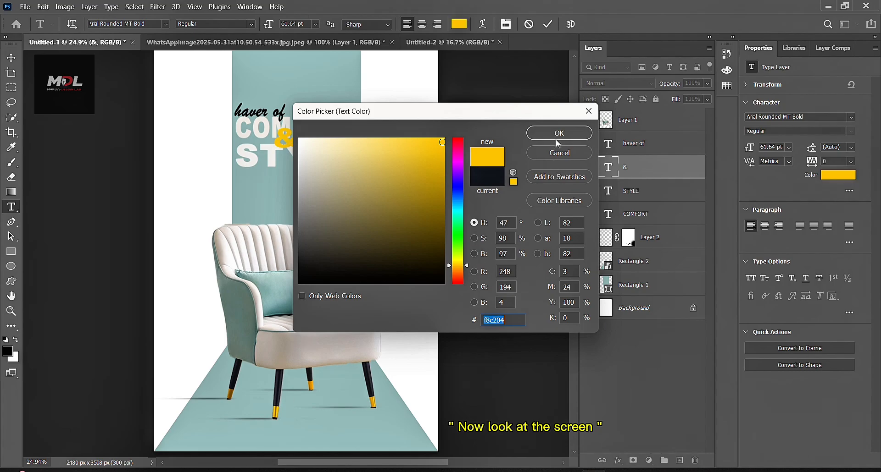
left_click(557, 138)
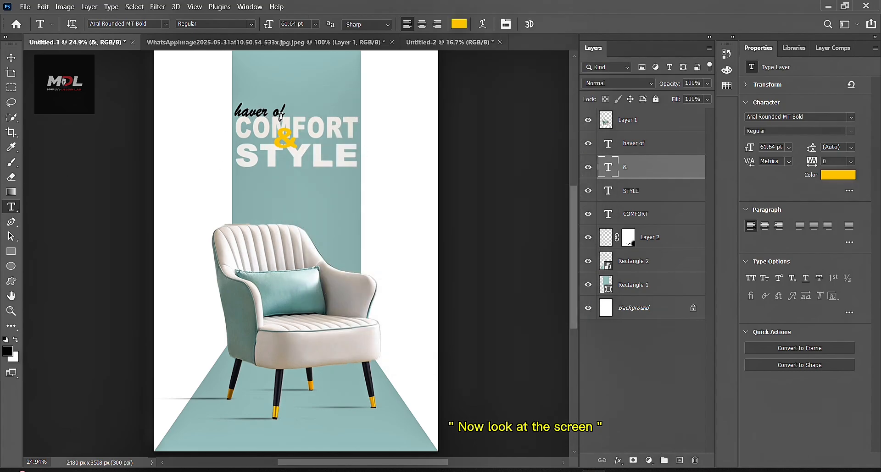
- Recolor the "haver of" script text to the yellow sampled from the ampersand
double_click(608, 143)
left_click(829, 175)
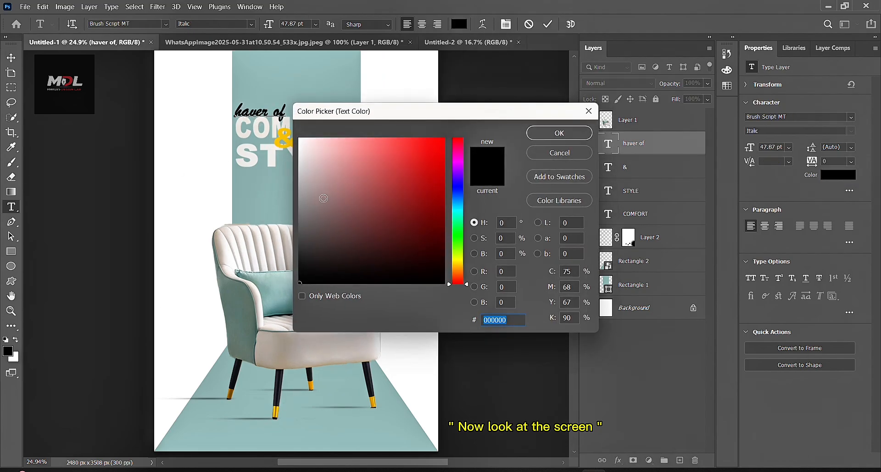
left_click(281, 139)
left_click(559, 133)
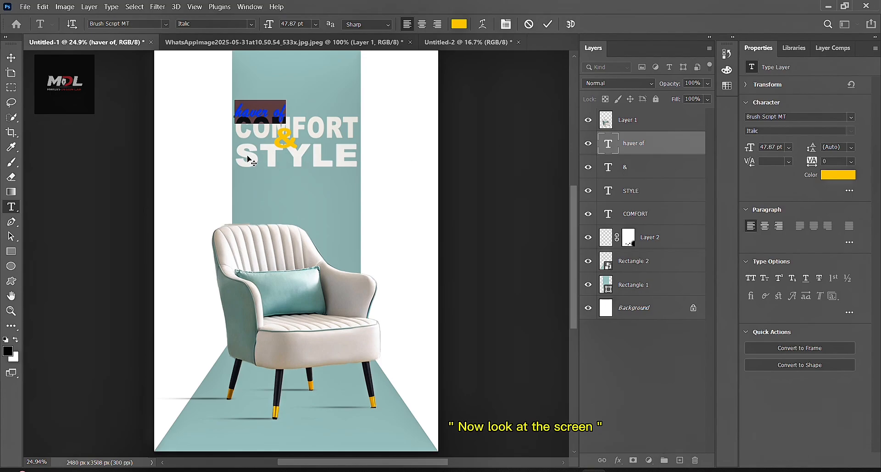
key("Right")
key("ctrl+a")
key("Right")
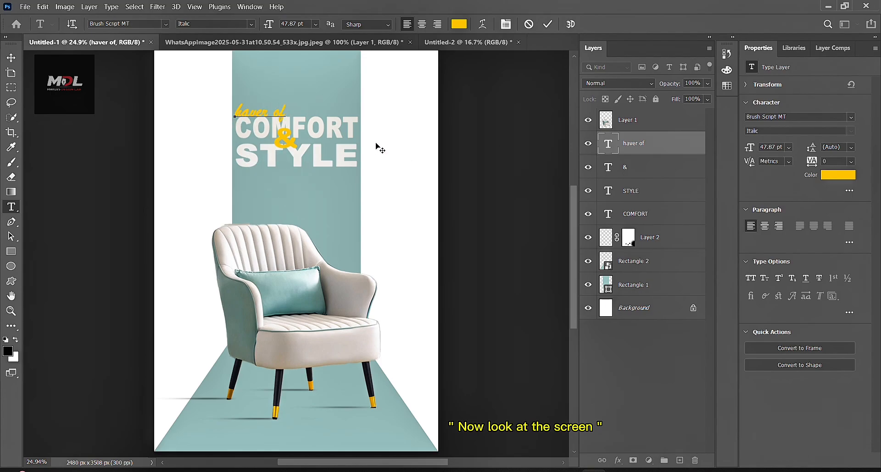
- Copy the vertical "OUR EXQUISITE FURNITURE COLLECTION" text from Untitled-2 onto the poster's left margin and scale it down to 22.69 pt
left_click(468, 42)
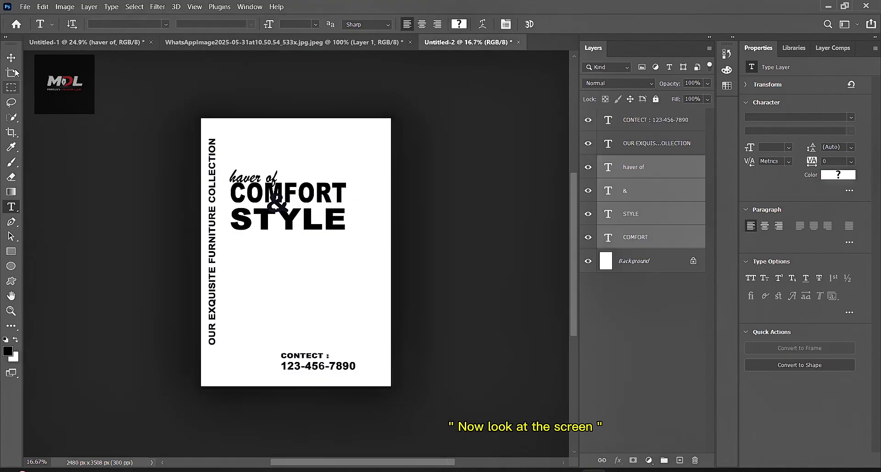
left_click(12, 59)
left_click_drag(210, 246, 169, 214)
key("ctrl+t")
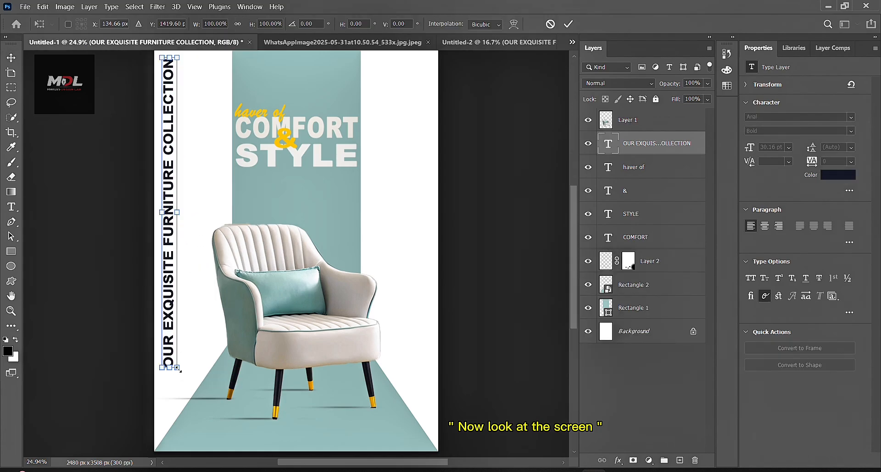
left_click_drag(177, 368, 174, 290)
left_click_drag(170, 236, 171, 249)
key("Return")
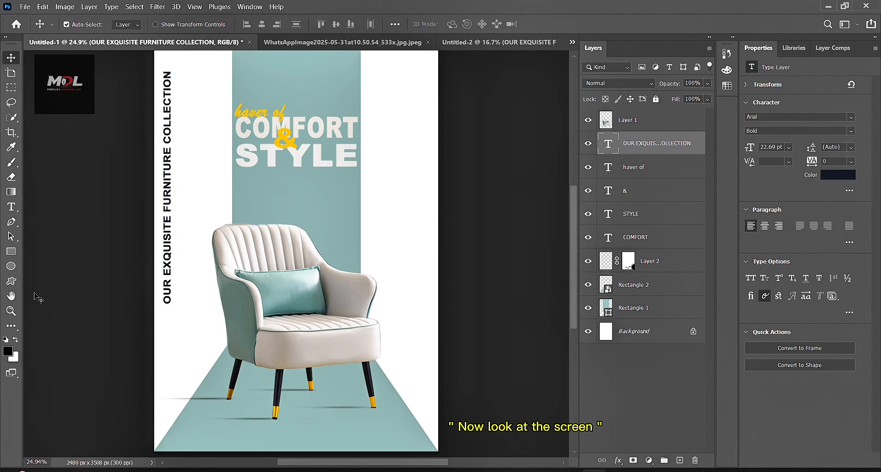
- Recolor the vertical "OUR EXQUISITE FURNITURE COLLECTION" text to the teal sampled from the central band
left_click(11, 206)
left_click(168, 213)
key("ctrl+a")
left_click(844, 176)
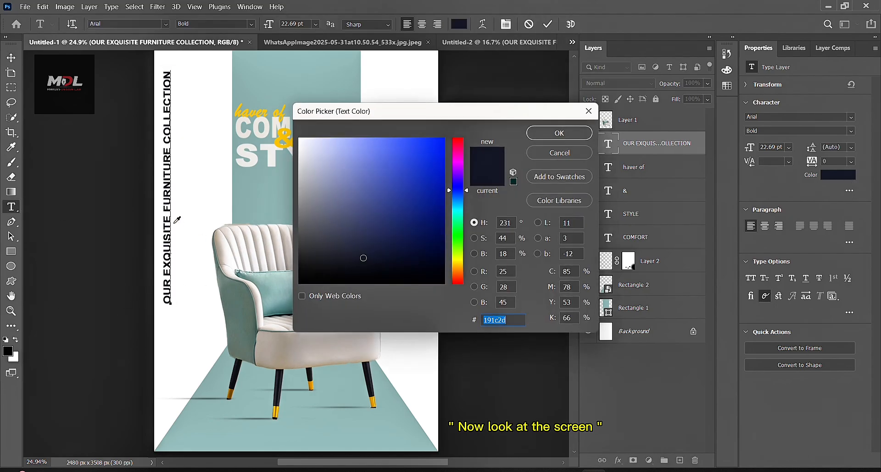
left_click(282, 88)
left_click(559, 133)
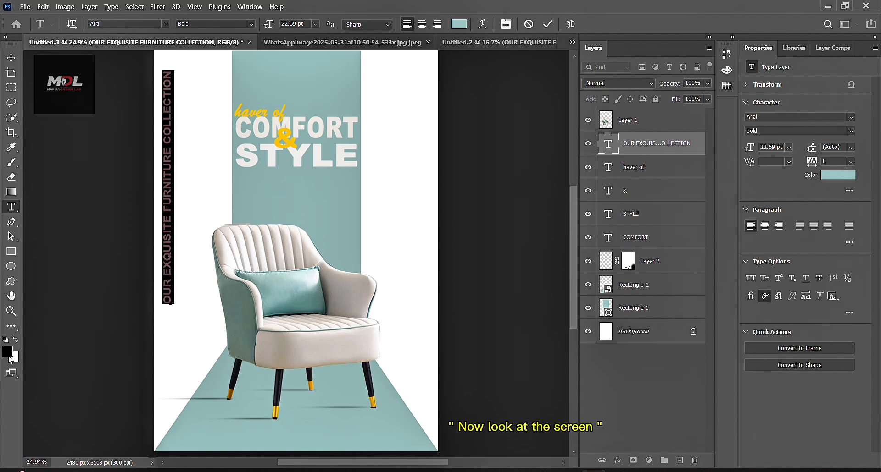
- Draw a thin bar about 57 x 588 px directly below the vertical text, filled with teal 91b5b3 sampled from the floor
left_click(8, 354)
left_click(216, 425)
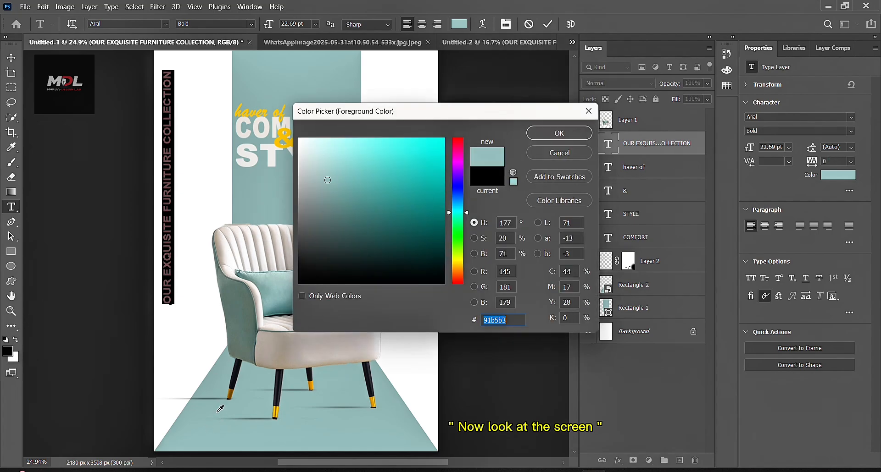
left_click(559, 133)
left_click(11, 251)
left_click_drag(164, 305, 172, 373)
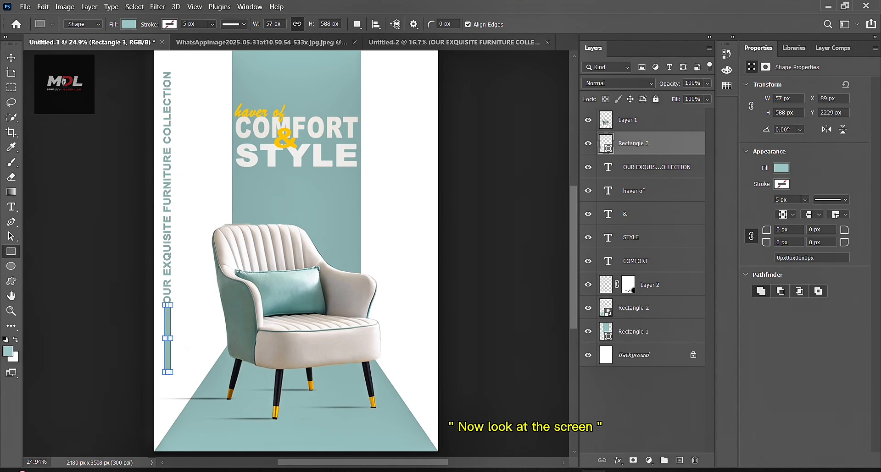
key("Return")
key("ctrl+t")
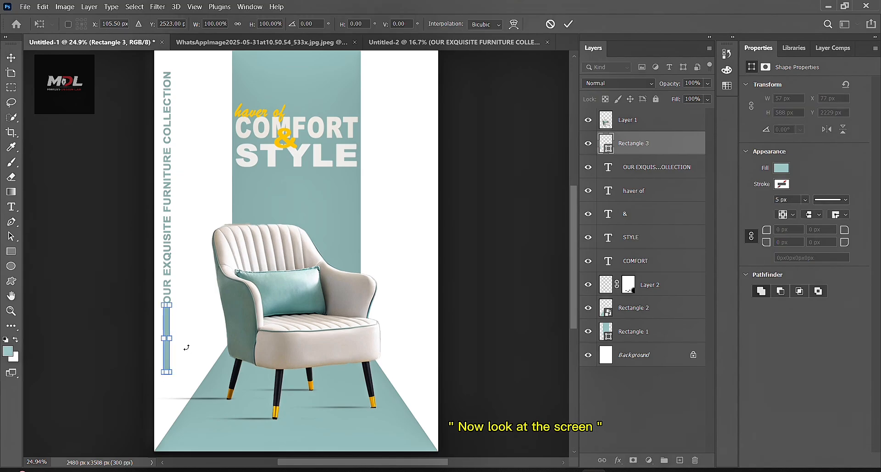
key("Return")
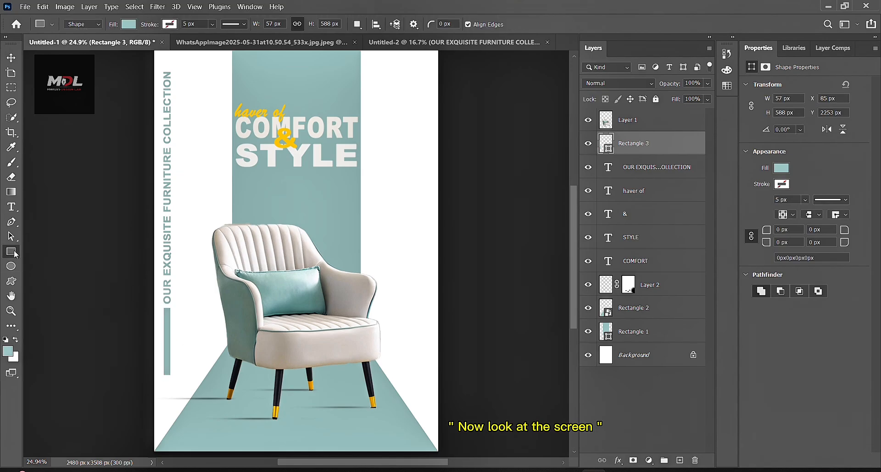
- Duplicate the teal bar twice onto the poster's right margin, stacking the copies one below the other with a small gap
left_click(17, 60)
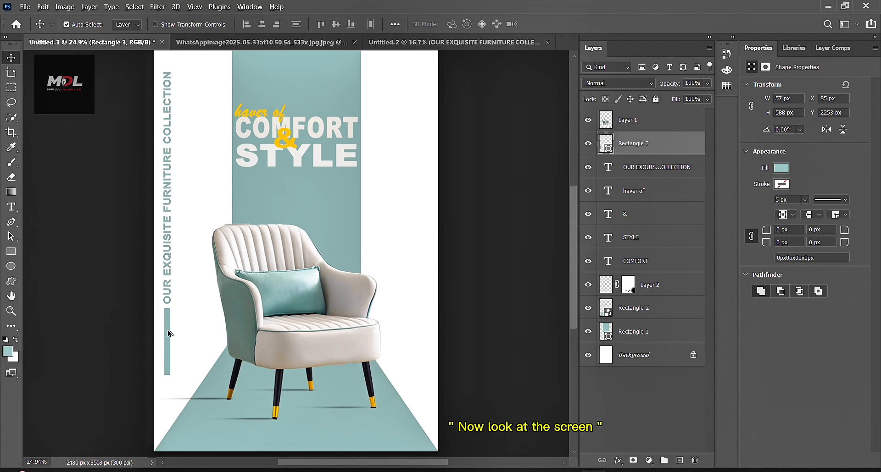
left_click_drag(168, 333, 425, 180)
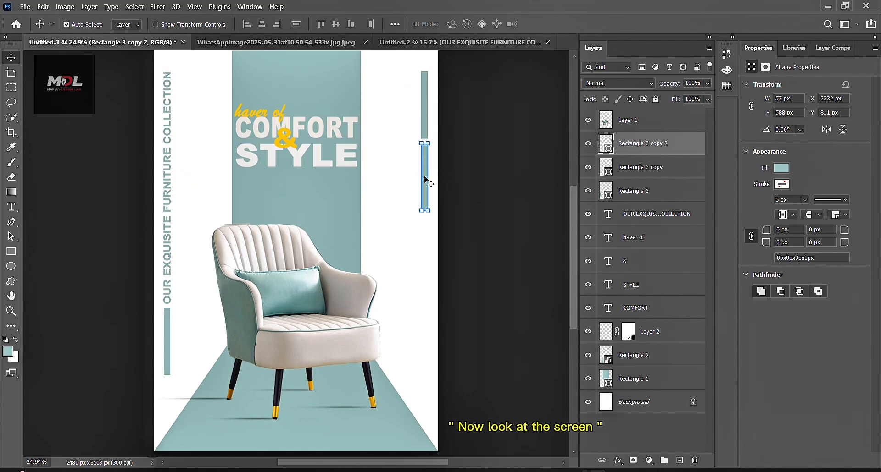
left_click(427, 211)
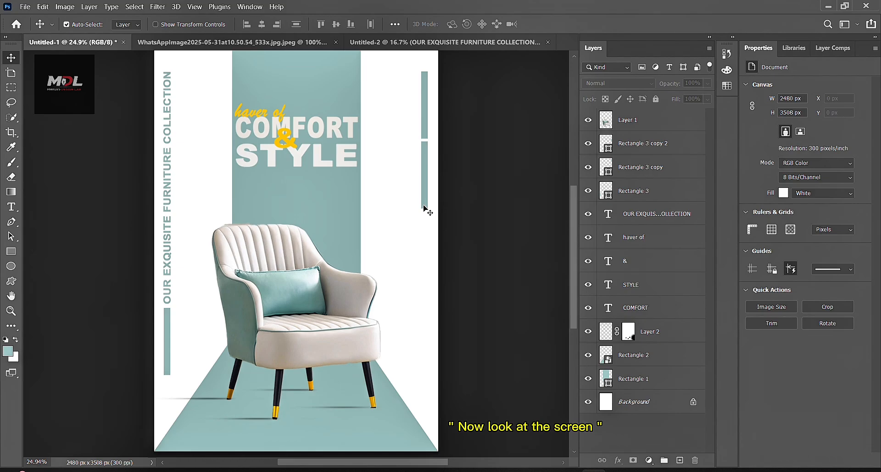
- Stretch the lower bar on the right margin downward to about 1577 px tall
left_click(424, 206)
key("ctrl+t")
left_click_drag(424, 209, 431, 319)
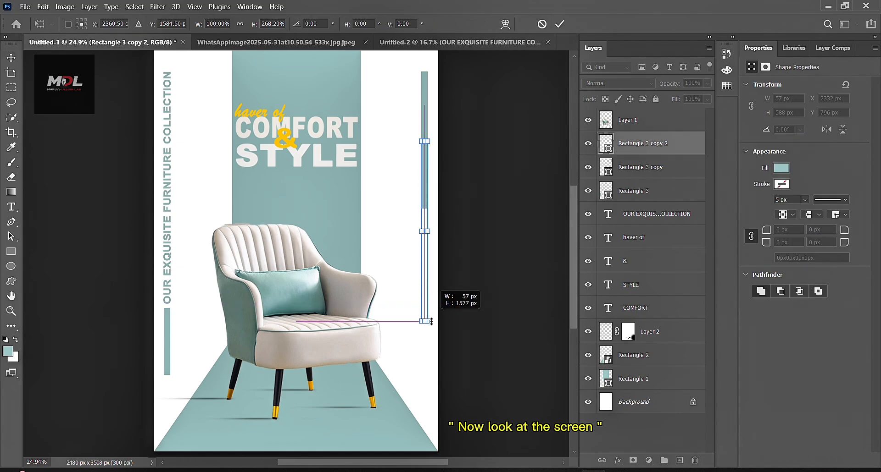
key("Return")
- Duplicate the short top bar below the long one and shorten the copy to 414 px, ending level with the left bar
left_click_drag(426, 111, 426, 375)
key("ctrl+t")
key("Return")
left_click(384, 163)
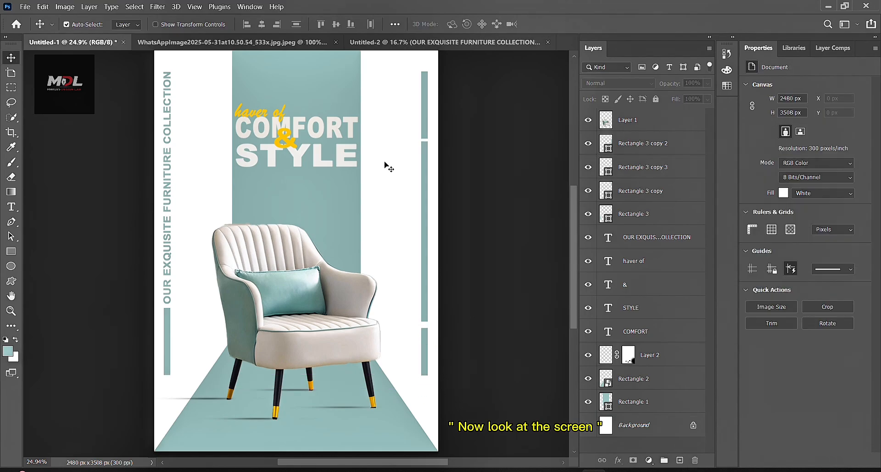
left_click(426, 340)
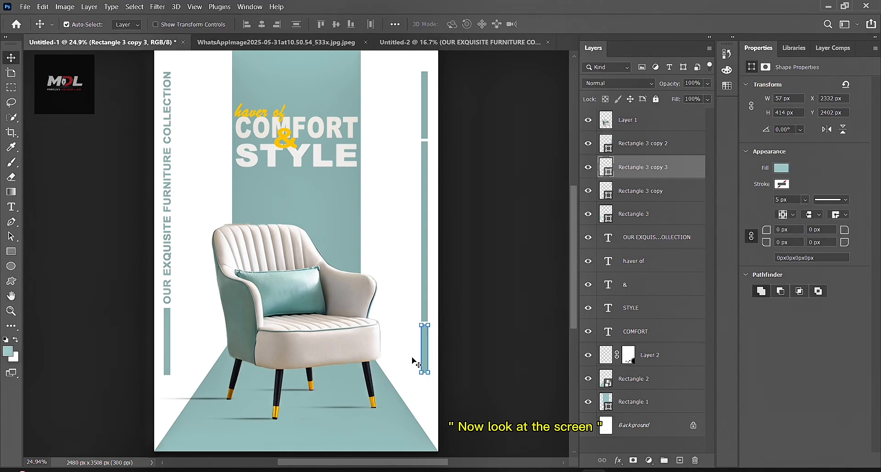
left_click_drag(415, 362, 416, 365)
left_click(453, 285)
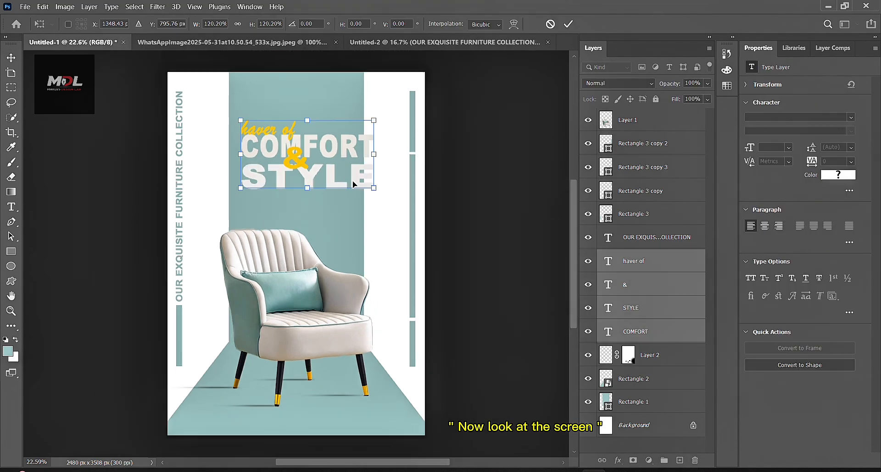
- Enlarge the four heading text layers to 120.20%, trim them to 96.32%, and centre them within the teal band
left_click_drag(390, 156, 400, 160)
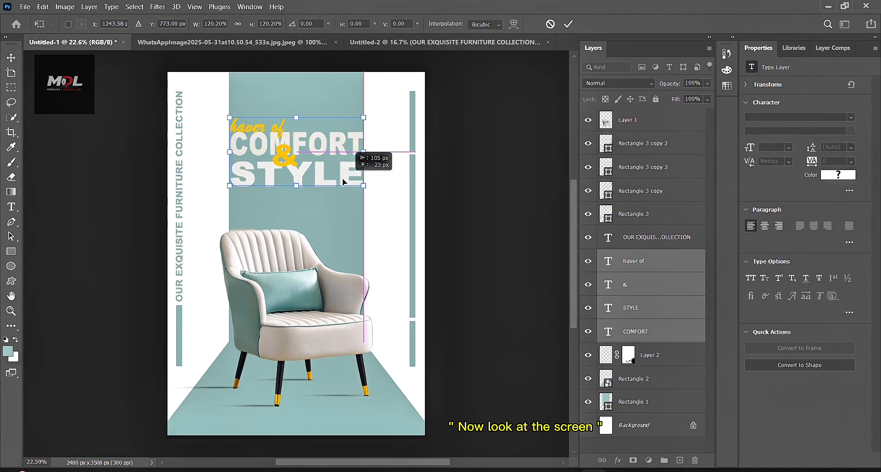
key("Return")
key("ctrl+t")
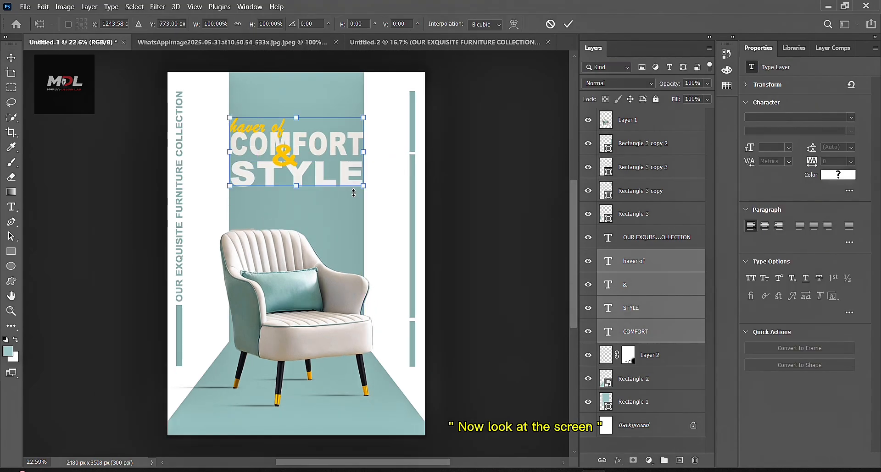
left_click_drag(364, 186, 361, 184)
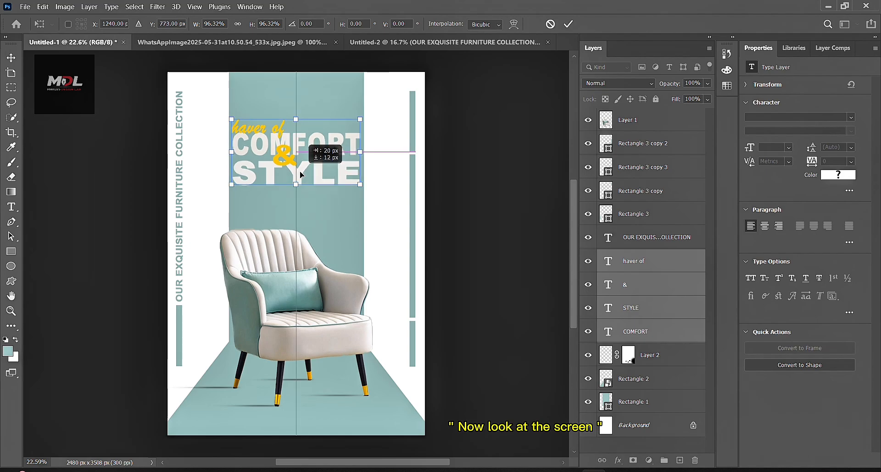
key("Return")
- Add an Outer Glow to the COMFORT layer, colored dark 292930 sampled from a chair leg
left_click(698, 16)
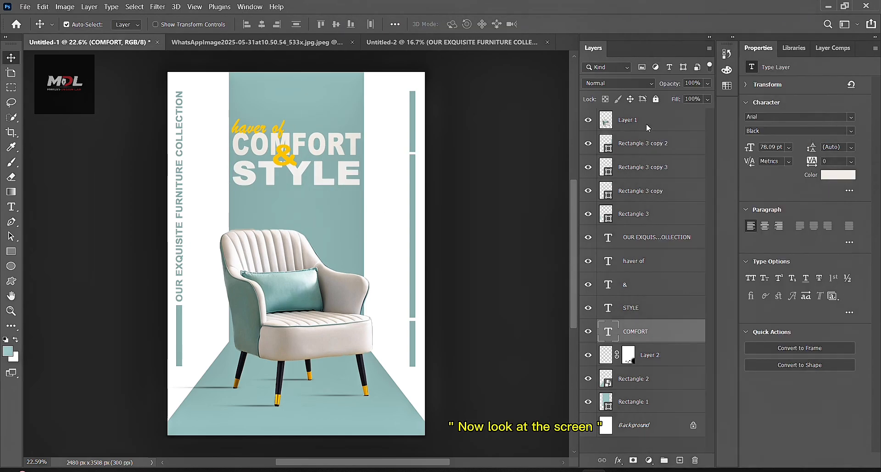
left_click(460, 293)
left_click(614, 174)
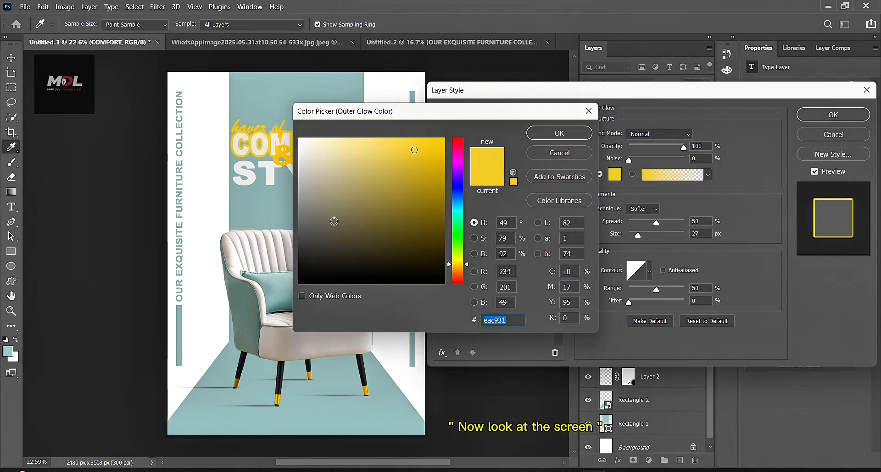
left_click(241, 366)
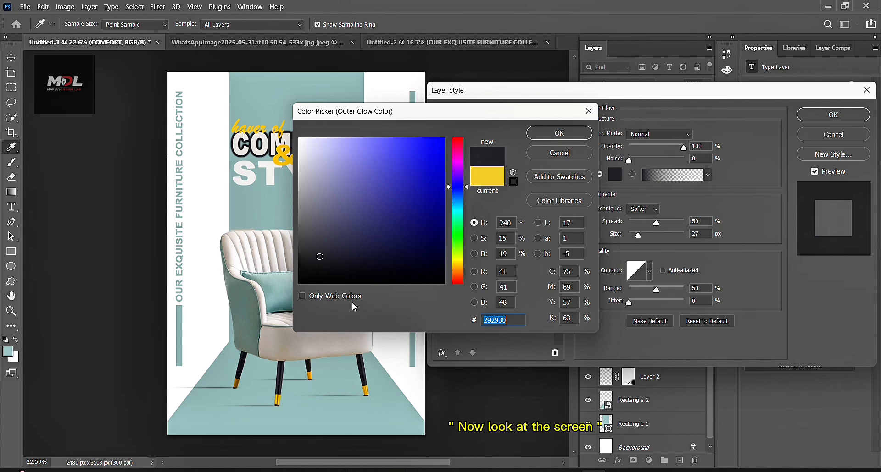
left_click(558, 133)
- Lower the COMFORT outer glow's opacity to 21%, reduce its spread and size, and apply the layer style
left_click_drag(683, 147, 640, 149)
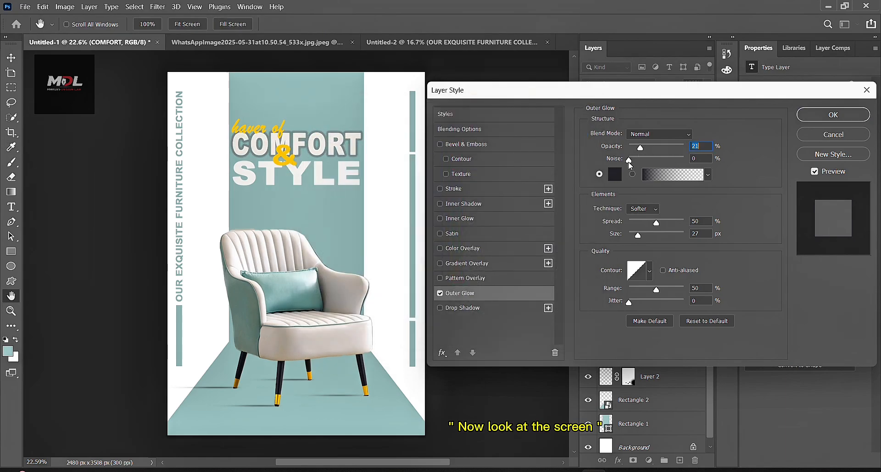
left_click(650, 223)
left_click_drag(638, 236, 635, 236)
left_click(833, 115)
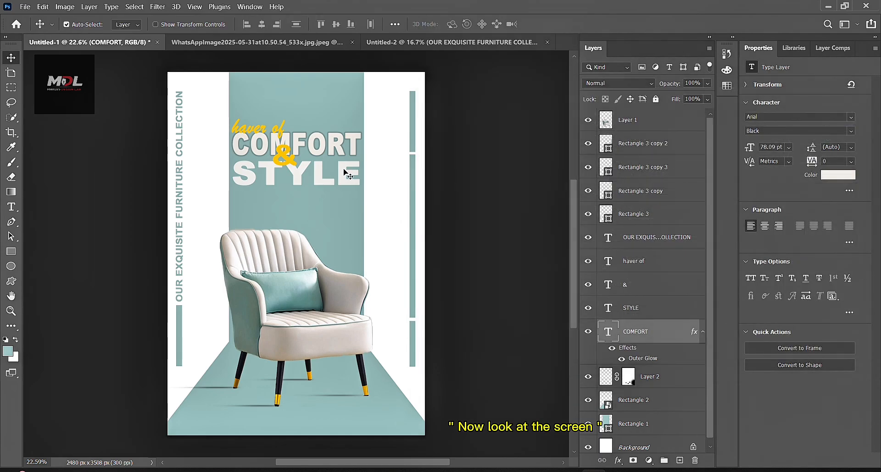
- Apply an Outer Glow to the STYLE text layer using the same glow settings as COMFORT
left_click(321, 181)
right_click(662, 312)
left_click(698, 16)
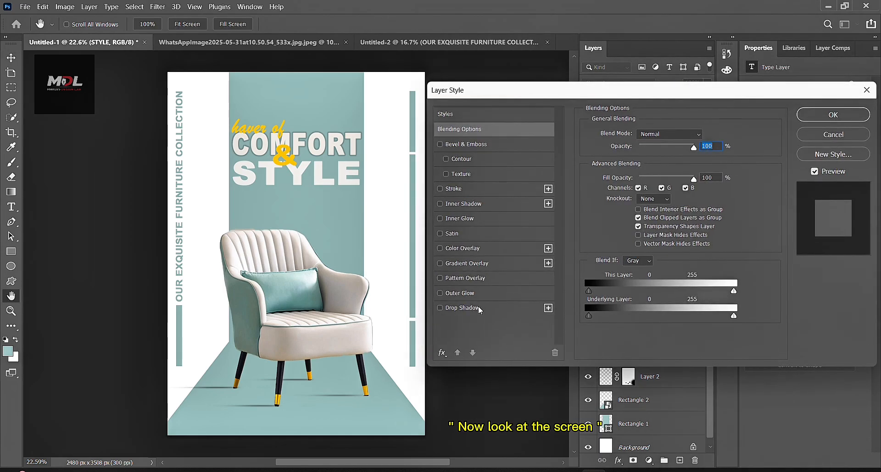
left_click(477, 295)
left_click(833, 115)
- Apply the same Outer Glow to the yellow "&" text layer
left_click(281, 169)
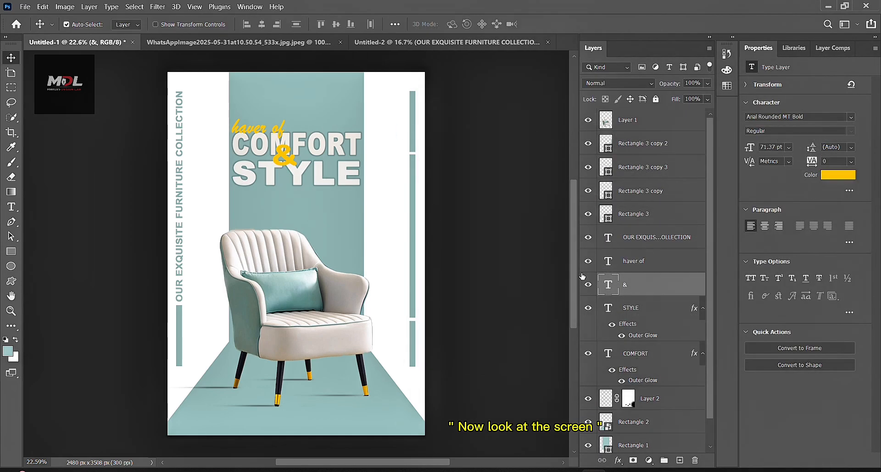
right_click(642, 285)
left_click(665, 16)
left_click(459, 293)
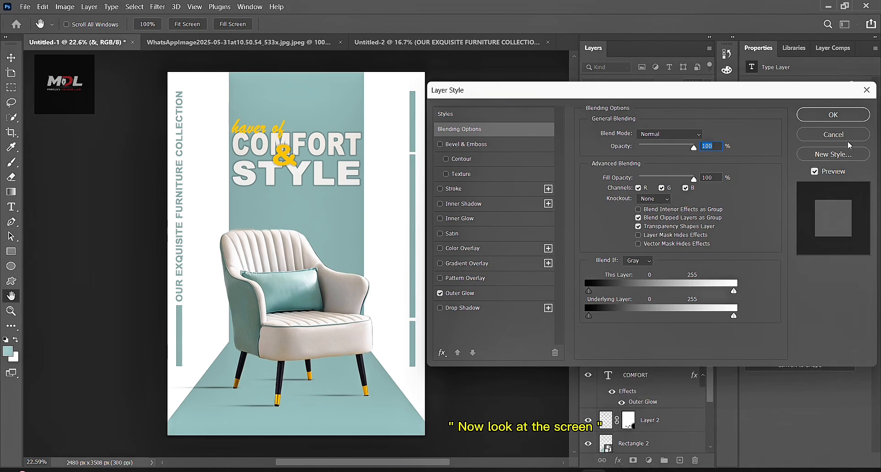
left_click(833, 114)
- Apply the same Outer Glow to the "haver of" text layer
right_click(641, 259)
left_click(665, 13)
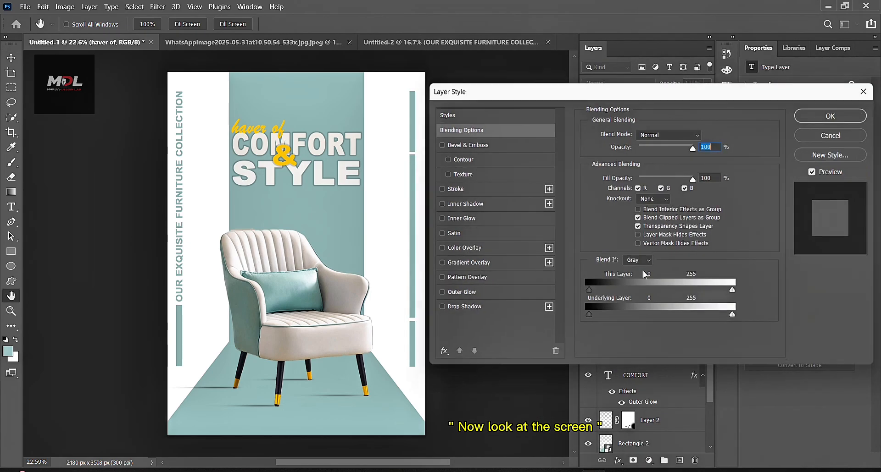
left_click(459, 293)
left_click(816, 116)
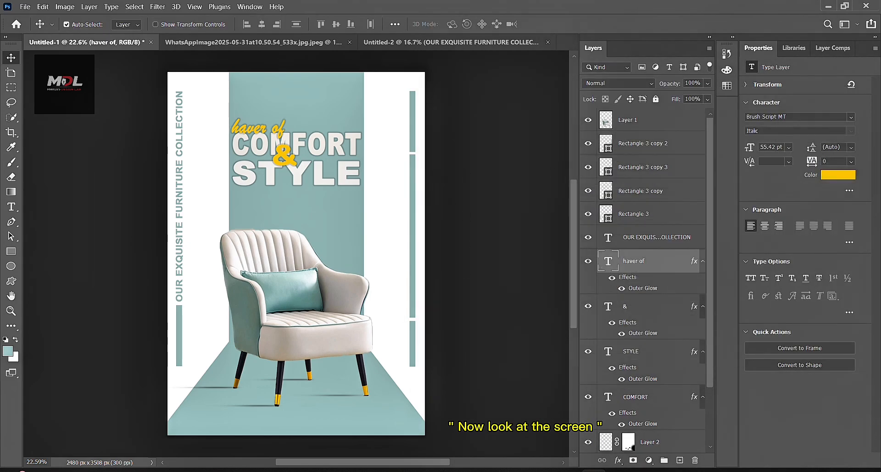
- Create a new empty layer above the armchair layer and set the foreground color to near-black
scroll(140, 417, "down", 1)
left_click(679, 461)
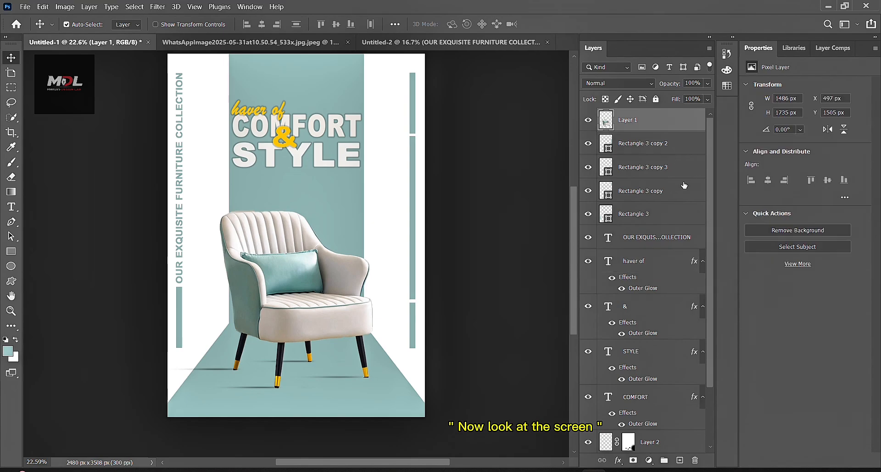
left_click(8, 352)
left_click(300, 262)
key("Return")
key("b")
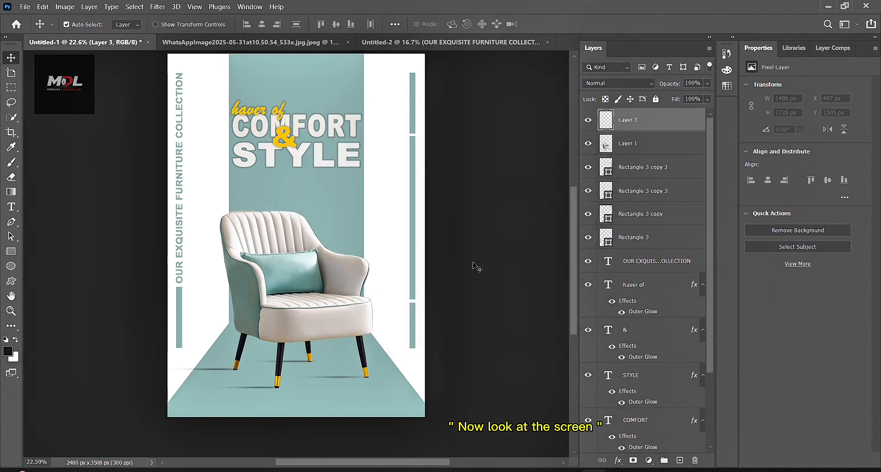
- Draw a closed Pen path, about 2741 by 336 px, around the poster's bottom strip, following the slanted floor edges
scroll(472, 266, "down", 1)
left_click(12, 222)
left_click(179, 371)
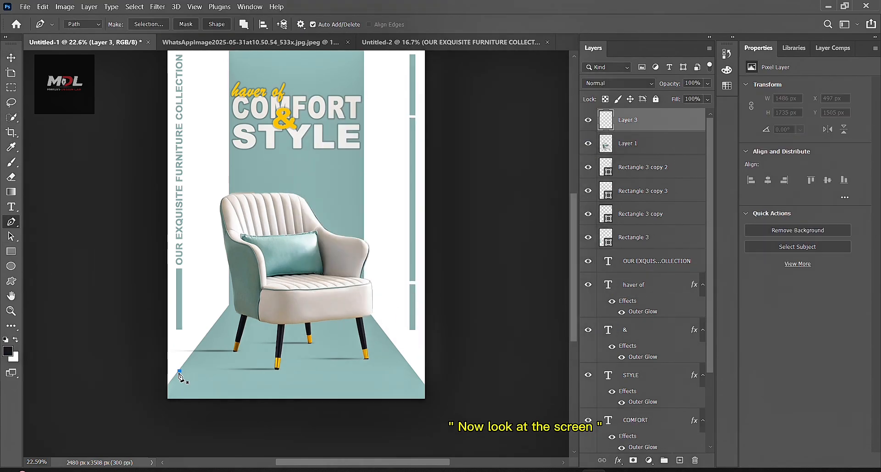
left_click(164, 388)
left_click(161, 403)
left_click(445, 406)
left_click(435, 386)
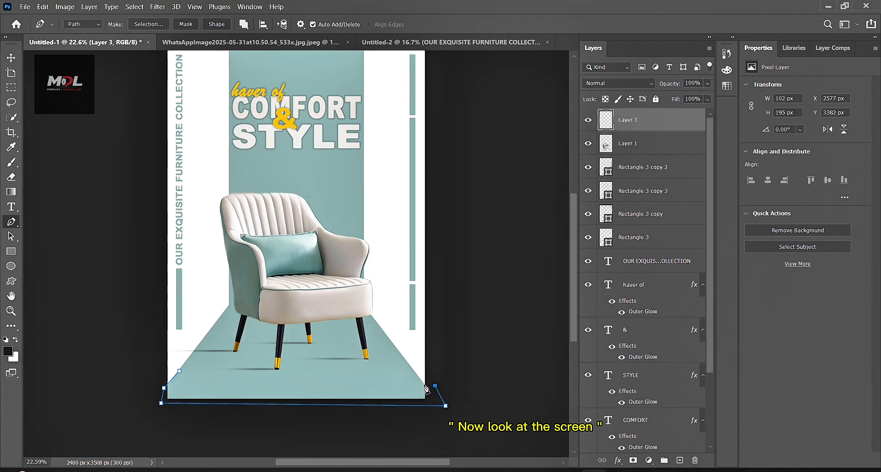
left_click(424, 384)
left_click(415, 371)
left_click(179, 372)
- Convert the path to a selection, fill it with the near-black foreground color on the new layer, and deselect
right_click(288, 127)
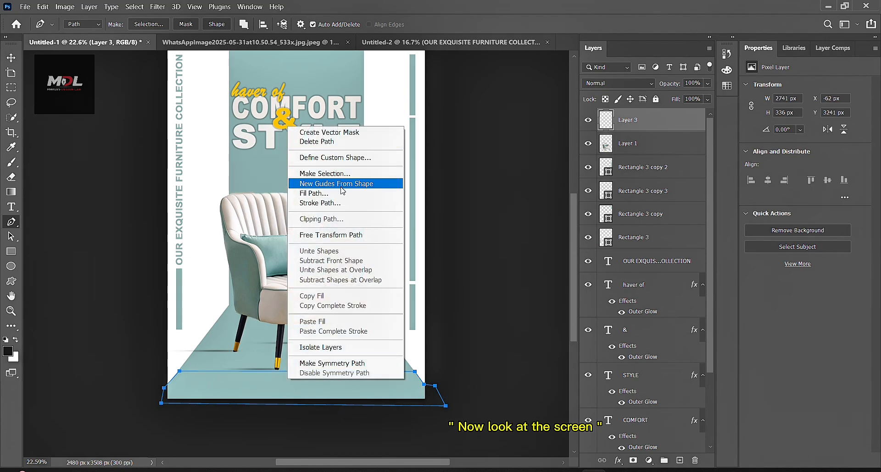
left_click(325, 174)
key("Return")
key("alt+BackSpace")
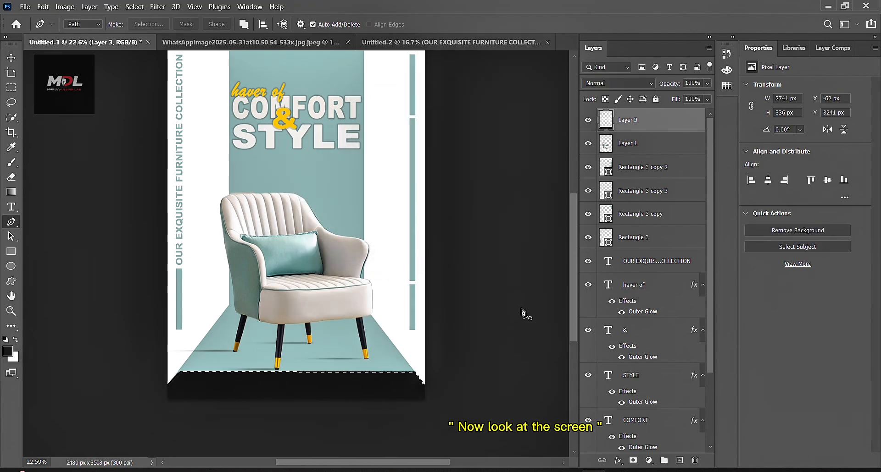
key("ctrl+d")
left_click(89, 6)
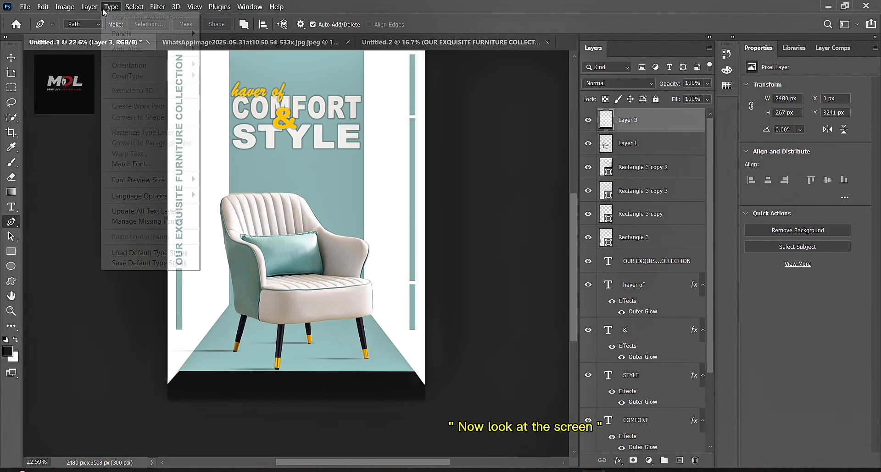
mouse_move(172, 143)
left_click(326, 195)
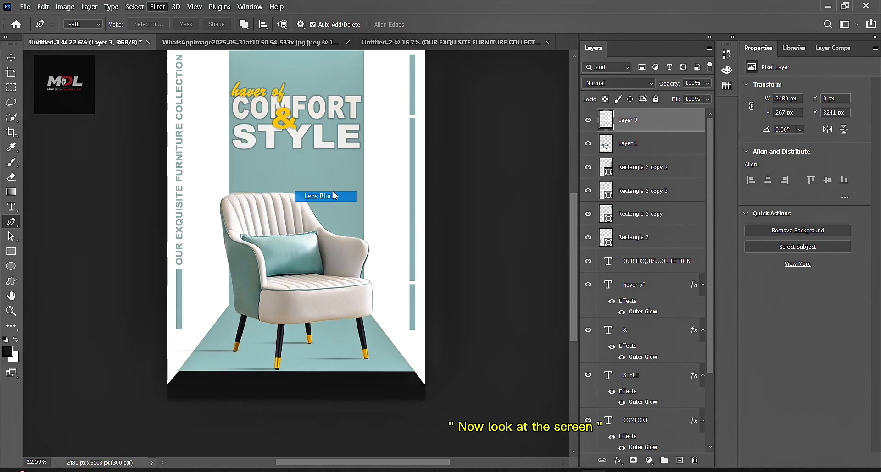
key("Escape")
- Apply a strong Gaussian Blur to the black bottom strip so it fades softly up the floor
left_click(157, 6)
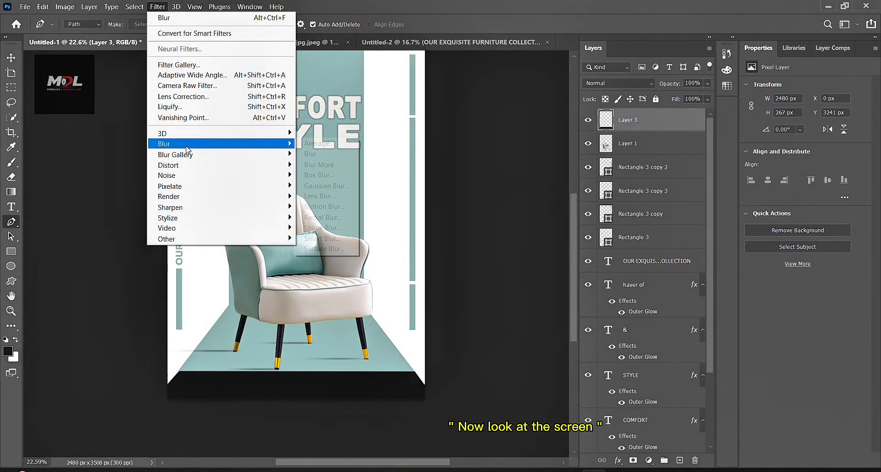
mouse_move(188, 143)
left_click(335, 187)
left_click_drag(178, 285, 224, 285)
left_click(293, 128)
- Set the blurred strip layer's blend mode to Overlay
left_click(618, 83)
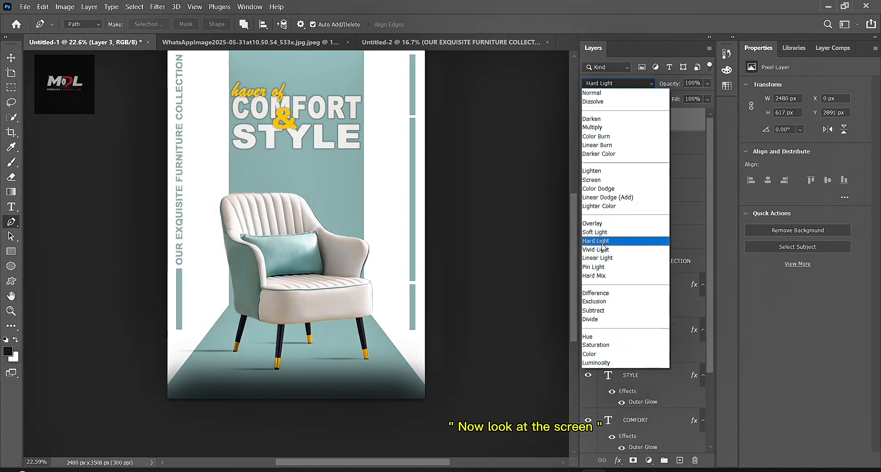
left_click(601, 225)
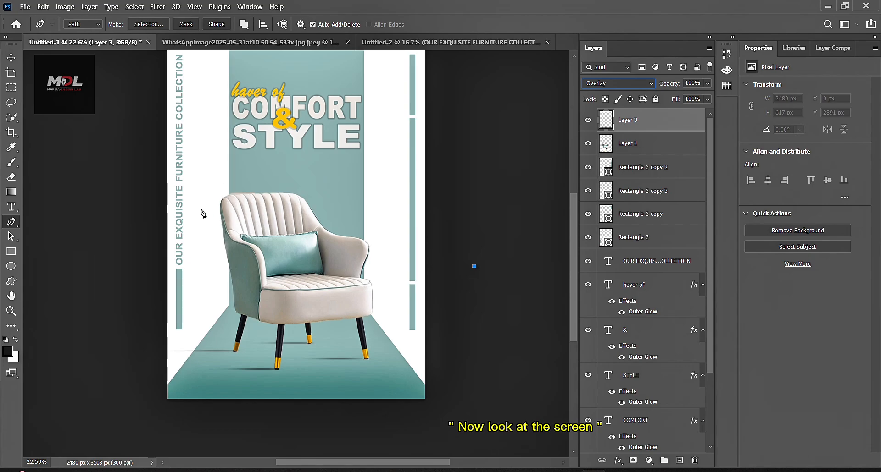
key("ctrl+plus")
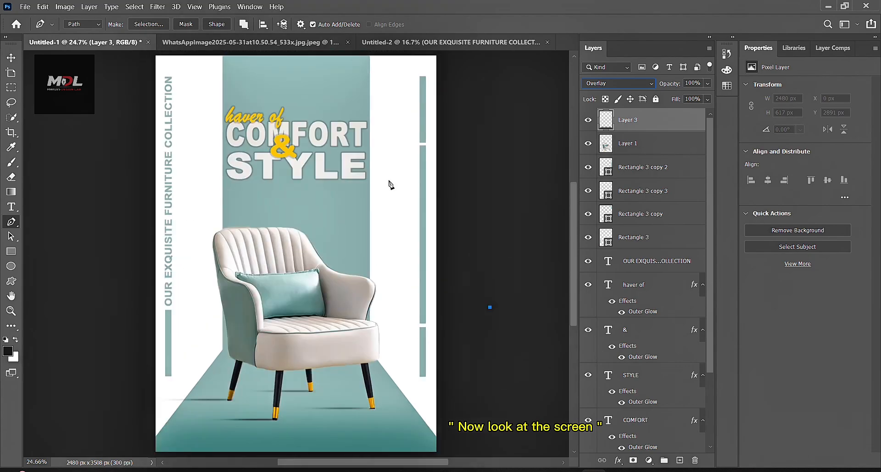